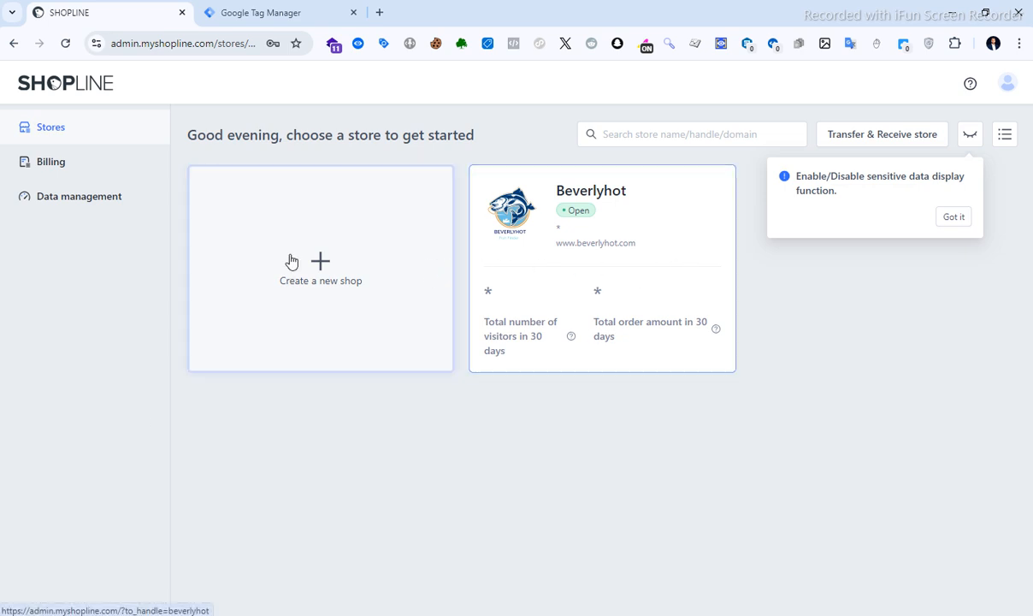
- Open the Beverlyhot store and go to its Online Store preferences
left_click(566, 264)
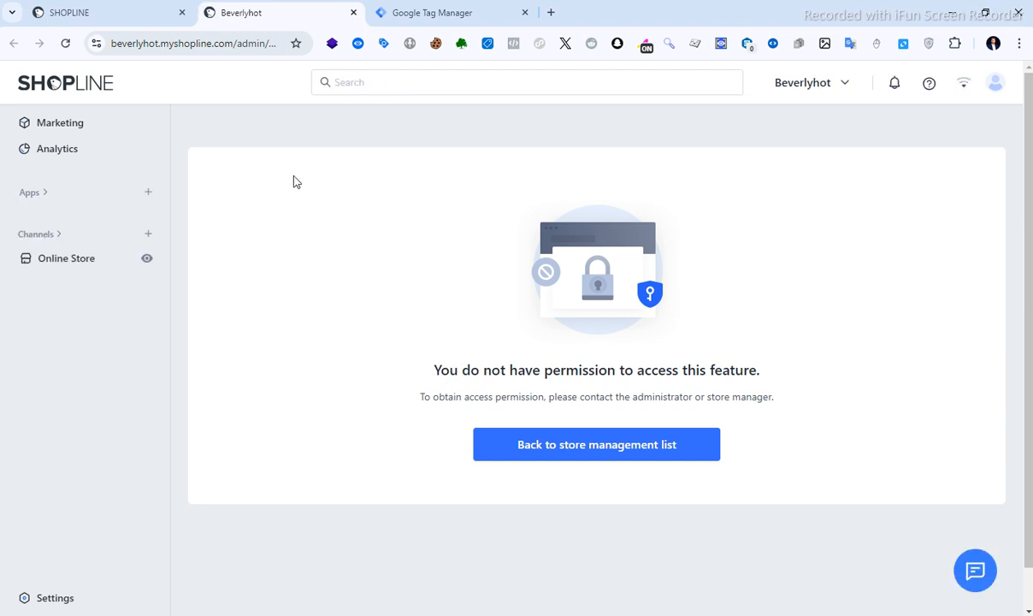
left_click(66, 267)
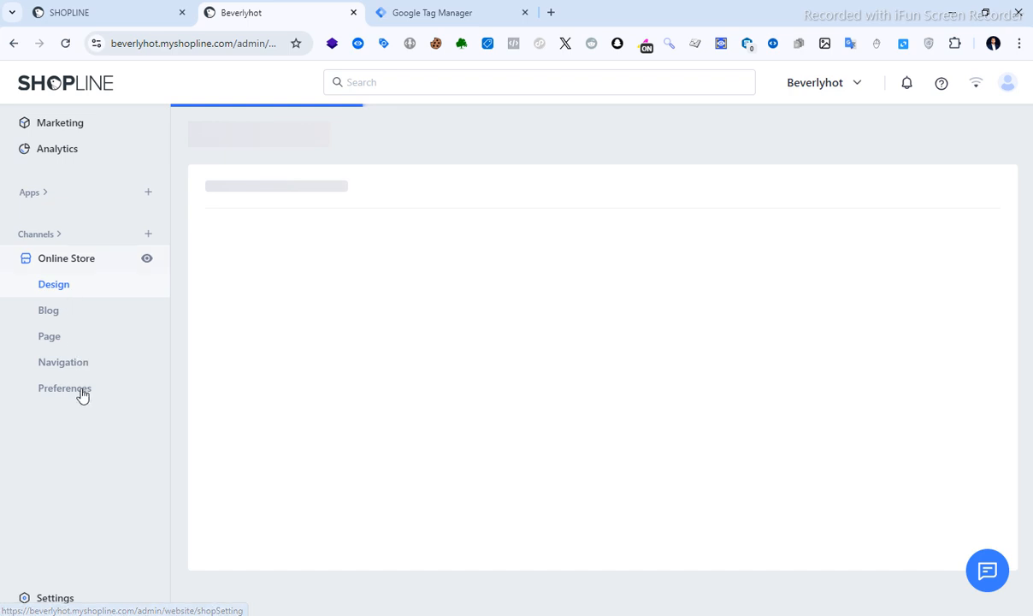
left_click(66, 396)
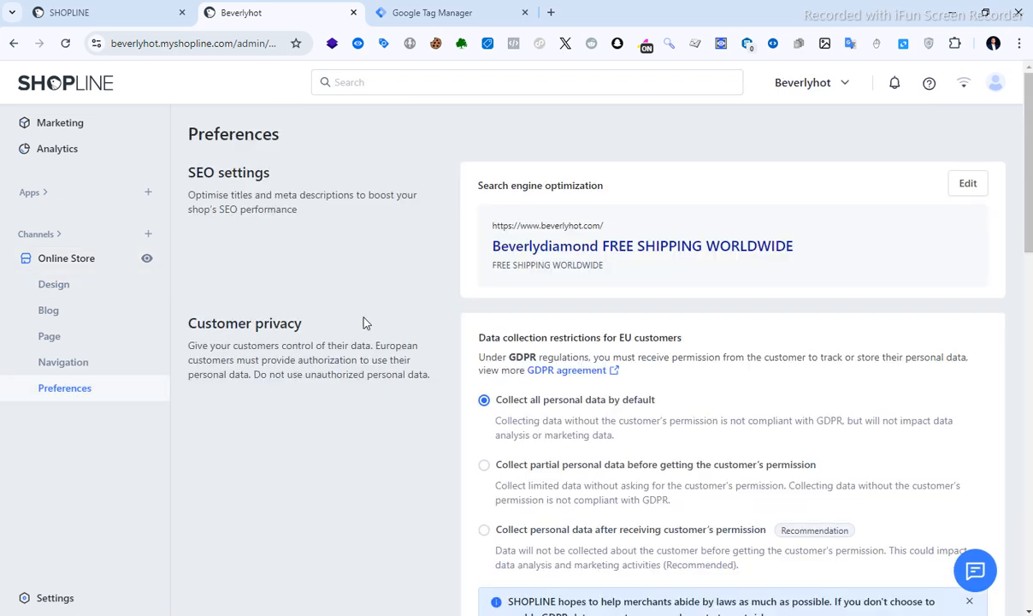
- Open the event tracking settings for Google Ads, Google Analytics, Google Tag Manager and Google Ads Re-marketing
scroll(467, 324, "down", 8)
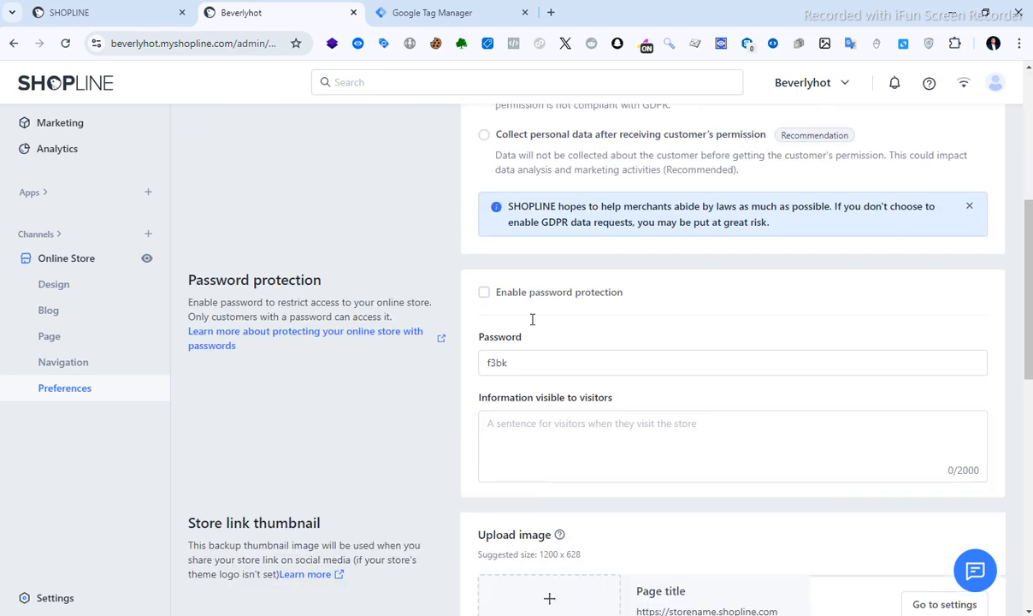
scroll(560, 327, "down", 3)
scroll(513, 325, "up", 2)
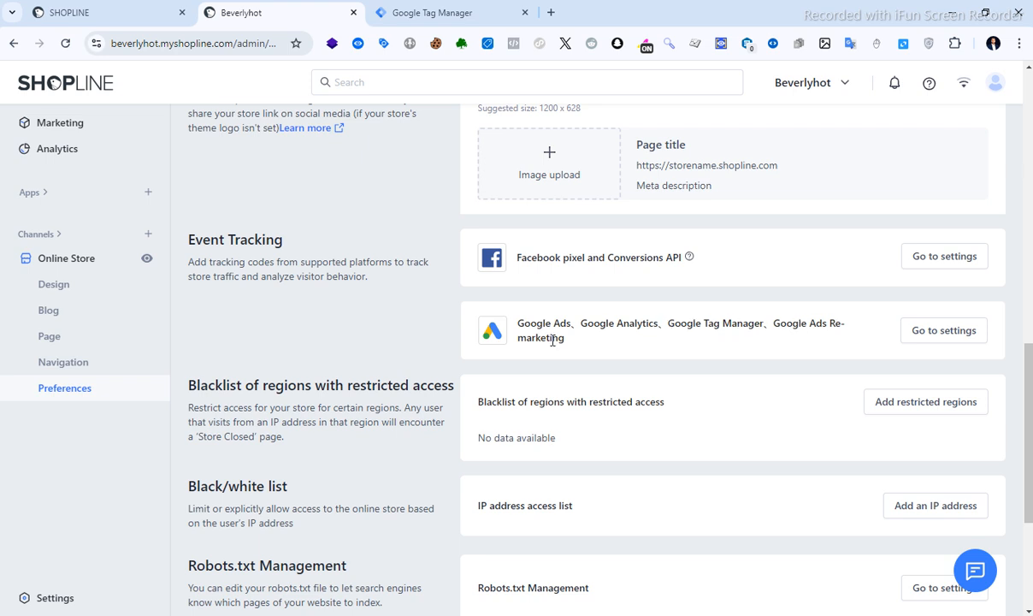
left_click(930, 340)
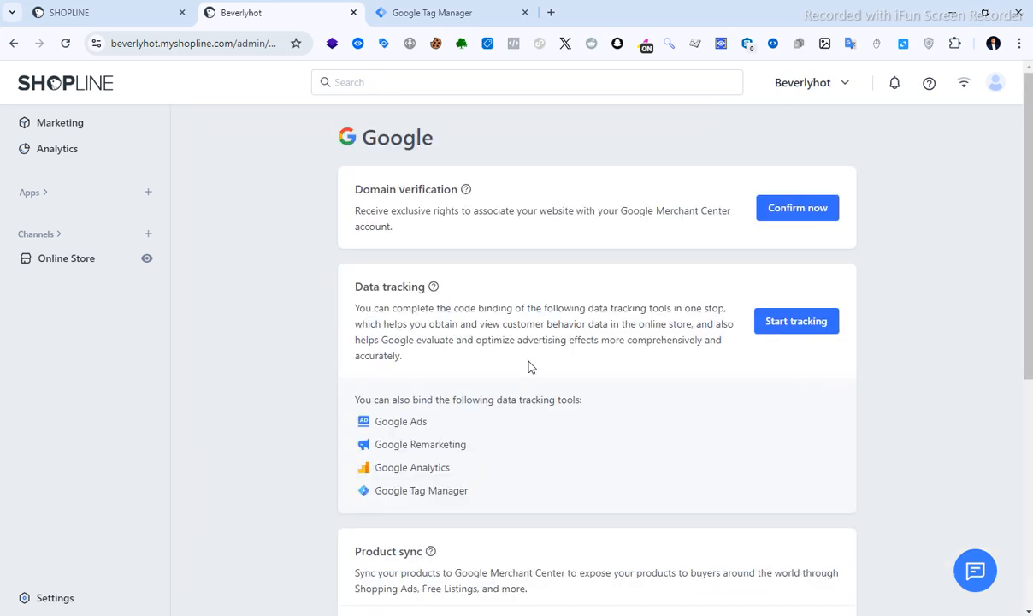
- Examine the Google settings page to see which data tracking tools are already bound and which can still be added
scroll(534, 369, "down", 5)
scroll(536, 370, "up", 4)
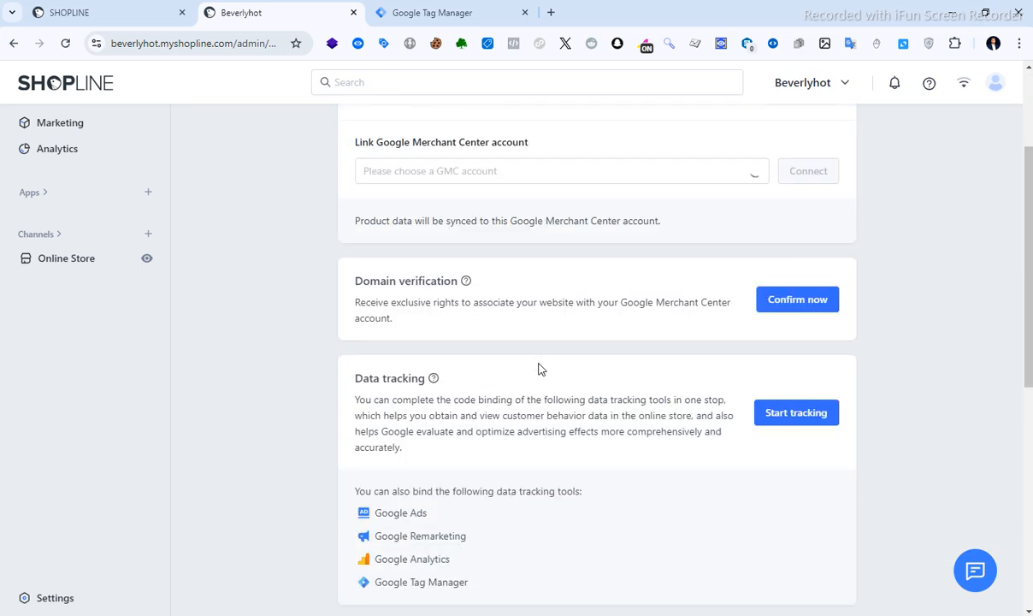
scroll(539, 370, "down", 4)
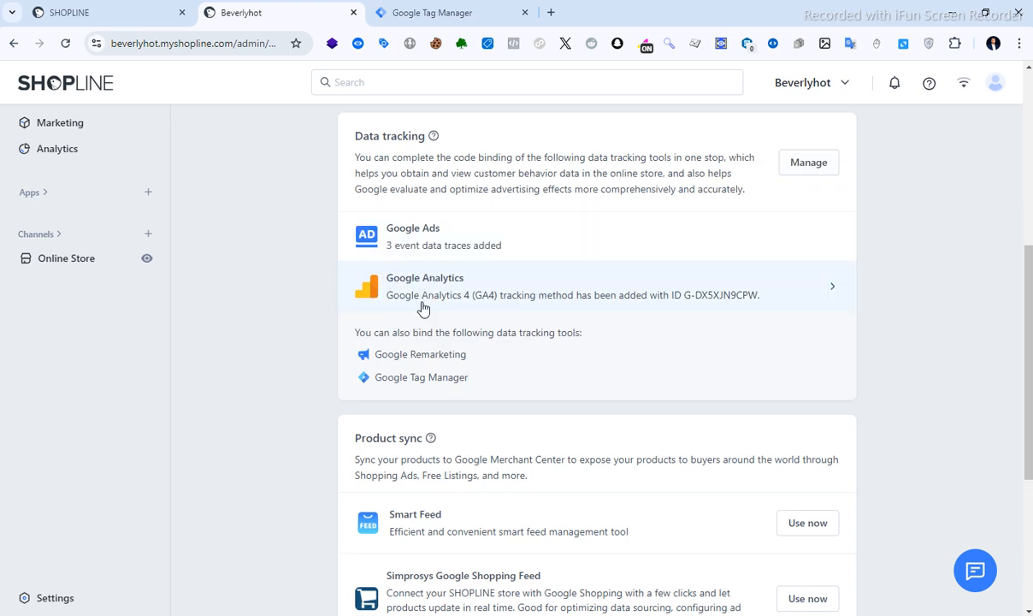
scroll(469, 337, "down", 1)
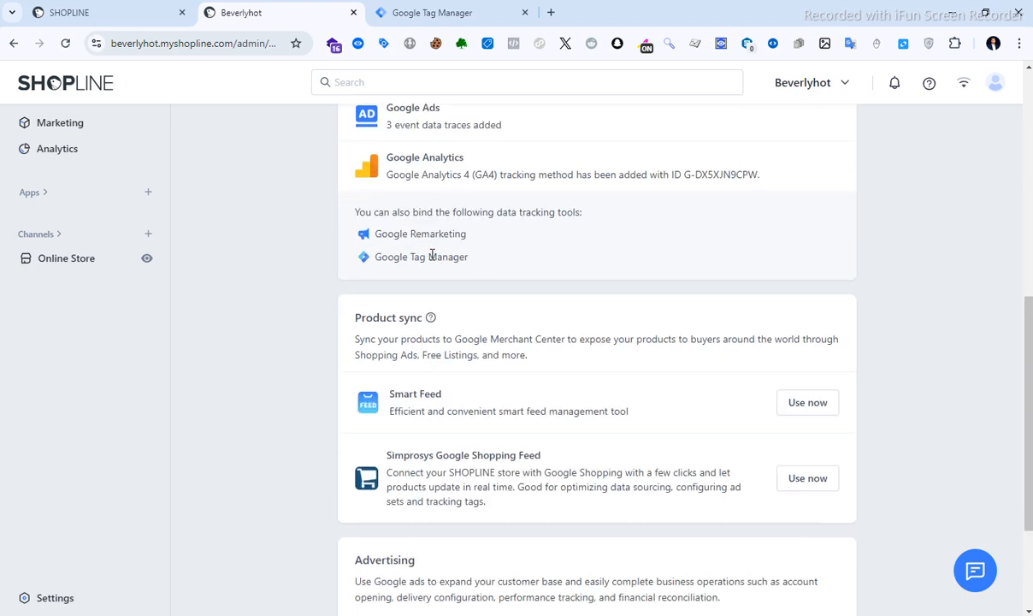
scroll(429, 252, "up", 2)
scroll(419, 376, "down", 1)
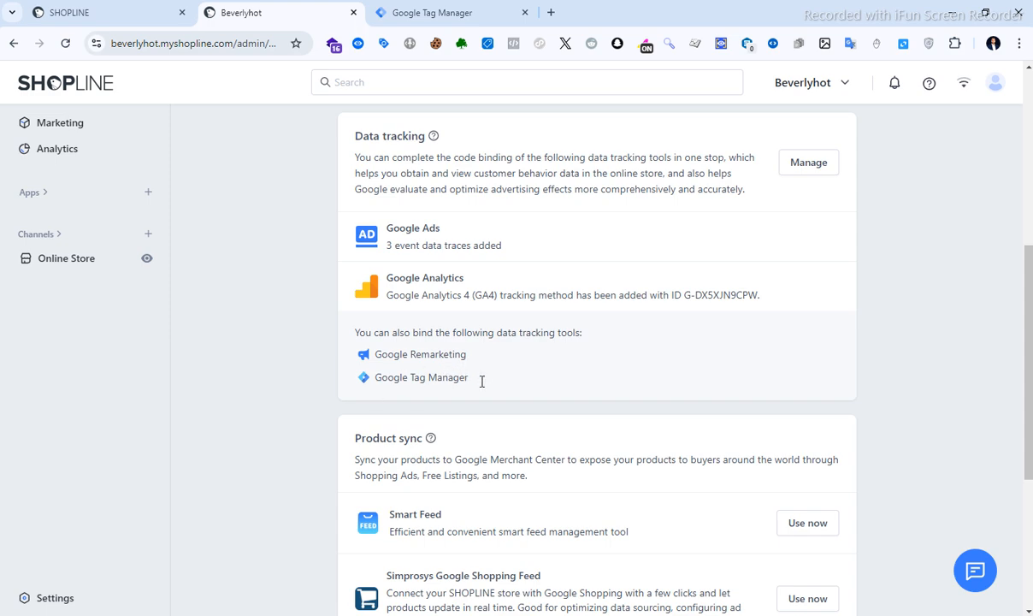
scroll(526, 385, "down", 4)
scroll(615, 404, "up", 6)
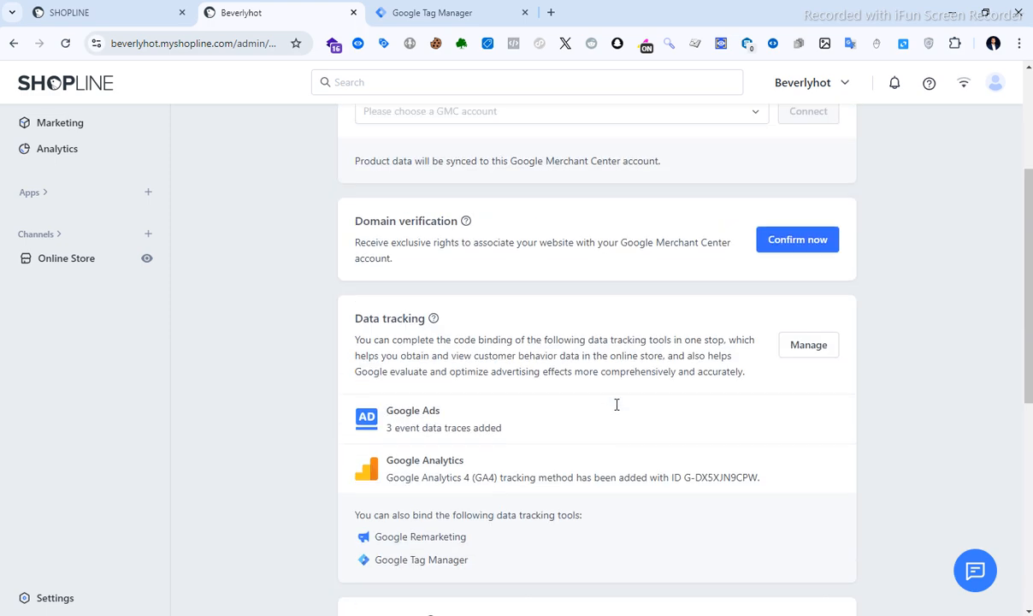
scroll(615, 410, "down", 2)
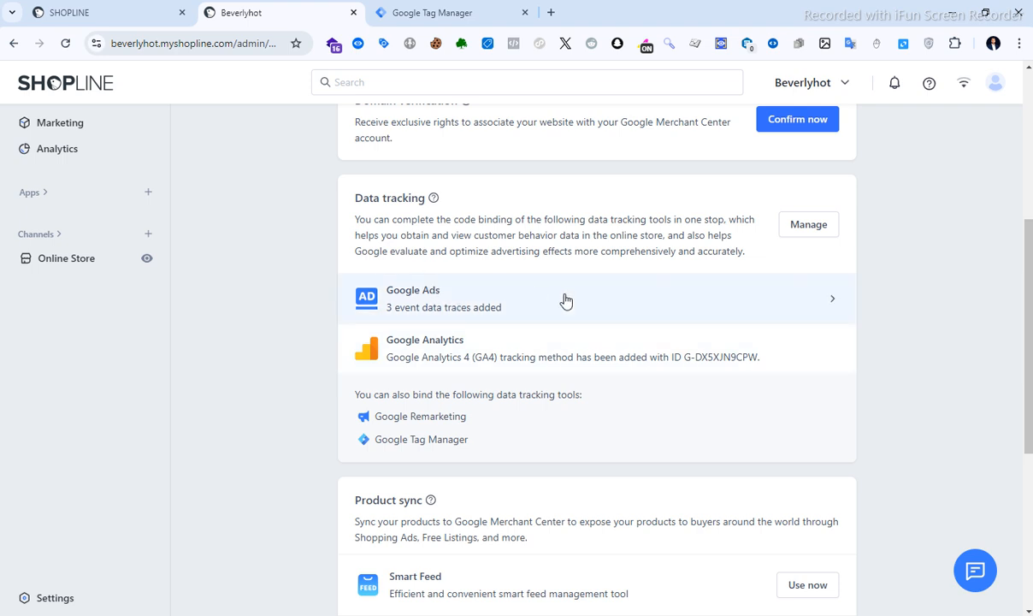
- Open the data tracking management and start adding a Google Tag Manager tracking event
left_click(810, 228)
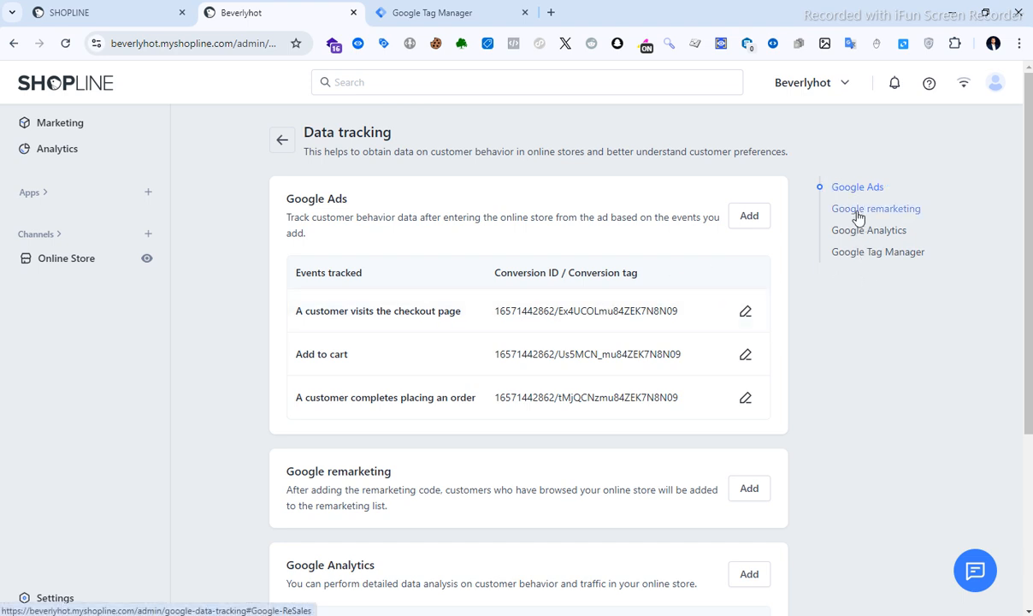
left_click(858, 256)
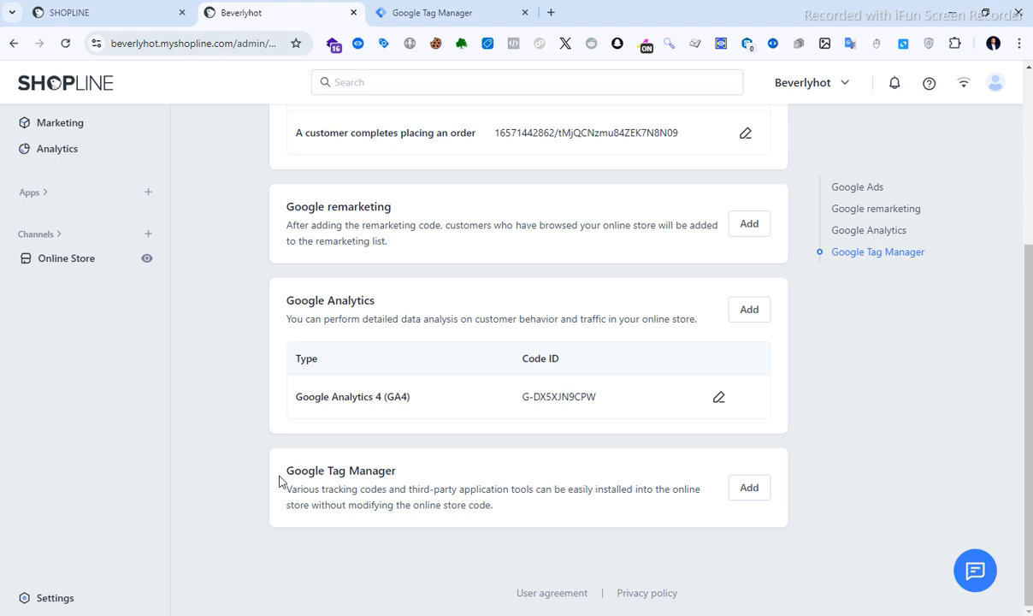
mouse_move(283, 471)
left_mouse_down()
mouse_move(396, 471)
mouse_move(275, 471)
left_mouse_up()
left_click(748, 489)
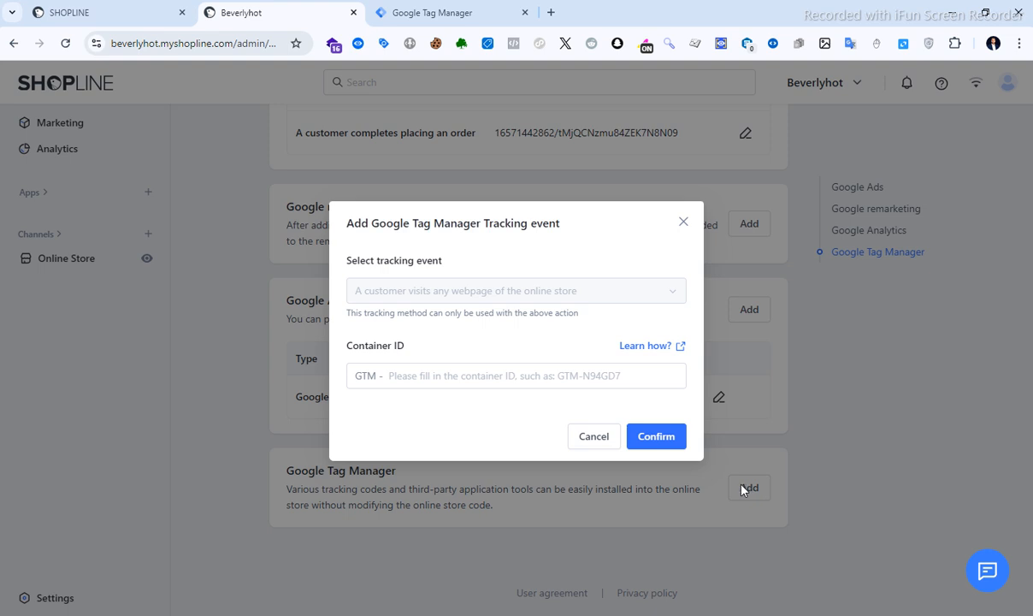
left_click(407, 376)
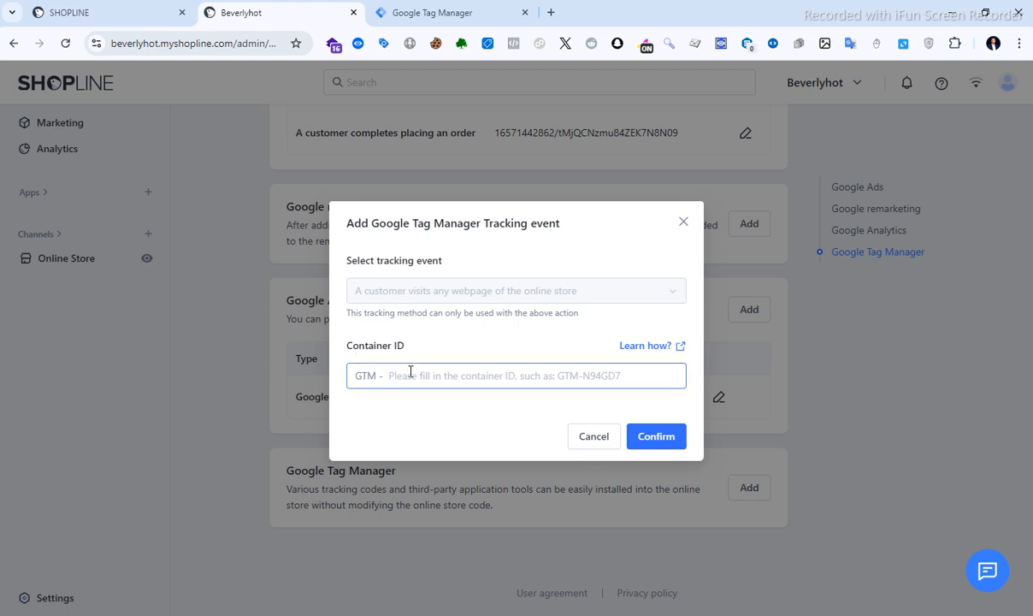
- Switch to Google Tag Manager, open the clickbank container's install code and select its container ID without the GTM- prefix
left_click(427, 12)
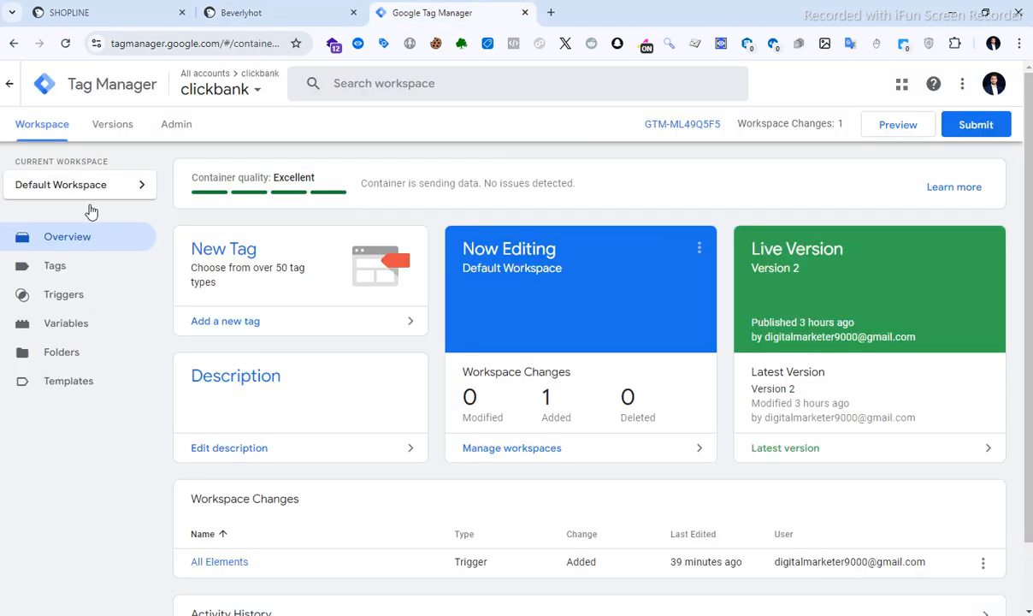
left_click(674, 125)
left_click_drag(557, 301, 514, 300)
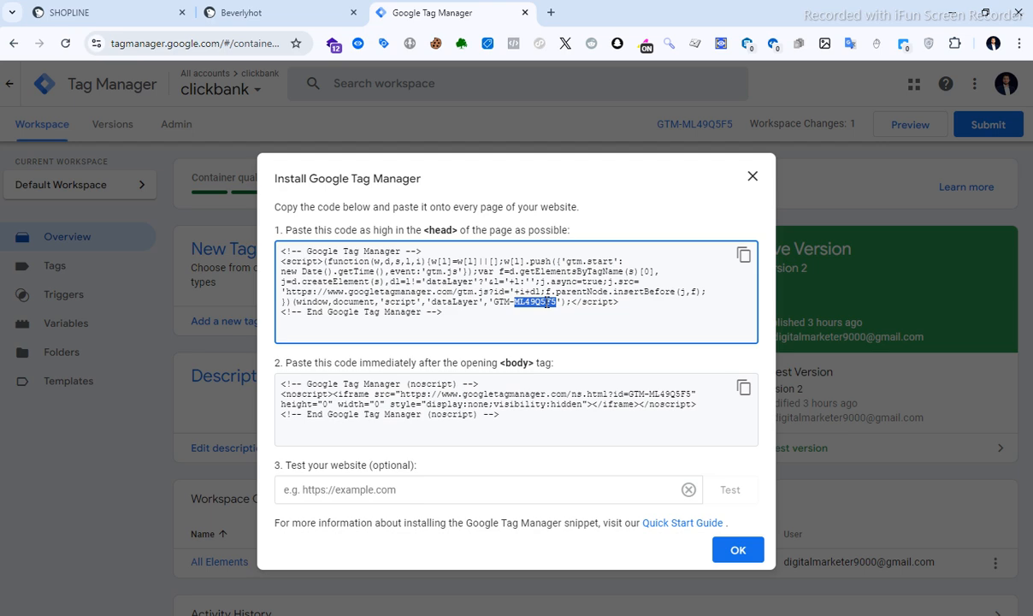
right_click(536, 301)
key("Escape")
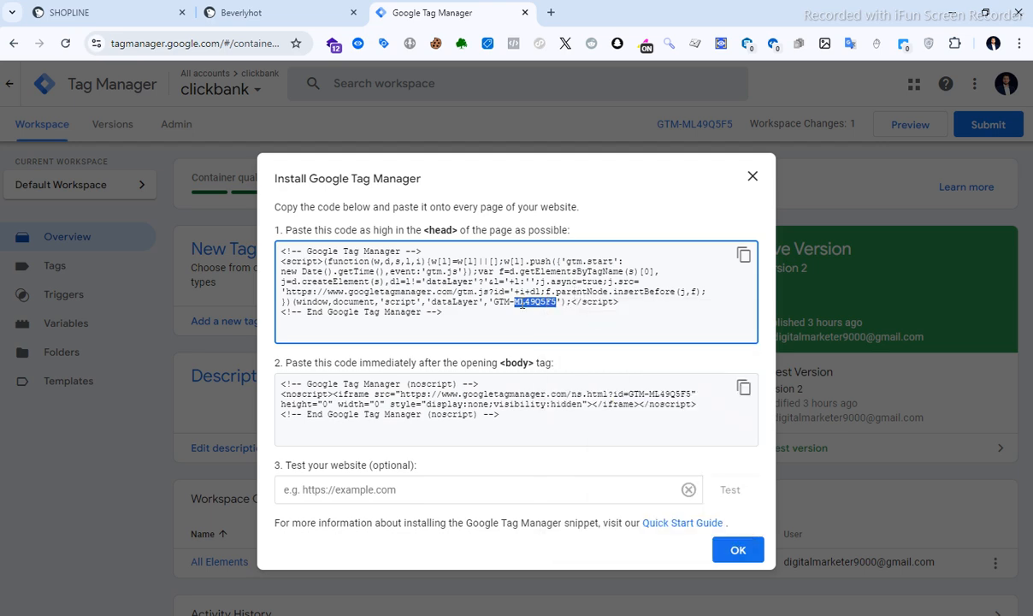
- Return to the Beverlyhot store and check the fixed prefix in the tracking event's Container ID field
left_click(256, 12)
left_click(370, 381)
left_click_drag(357, 378, 383, 380)
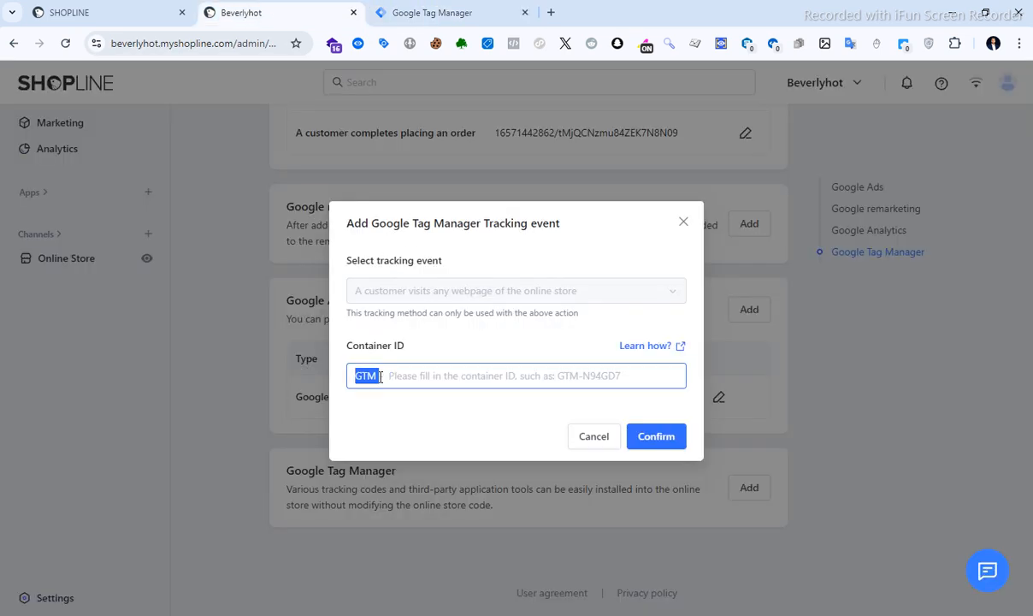
left_click(358, 376)
- Copy the container ID ML49Q5F5 without its prefix from Google Tag Manager and return to the Beverlyhot store
left_click(411, 12)
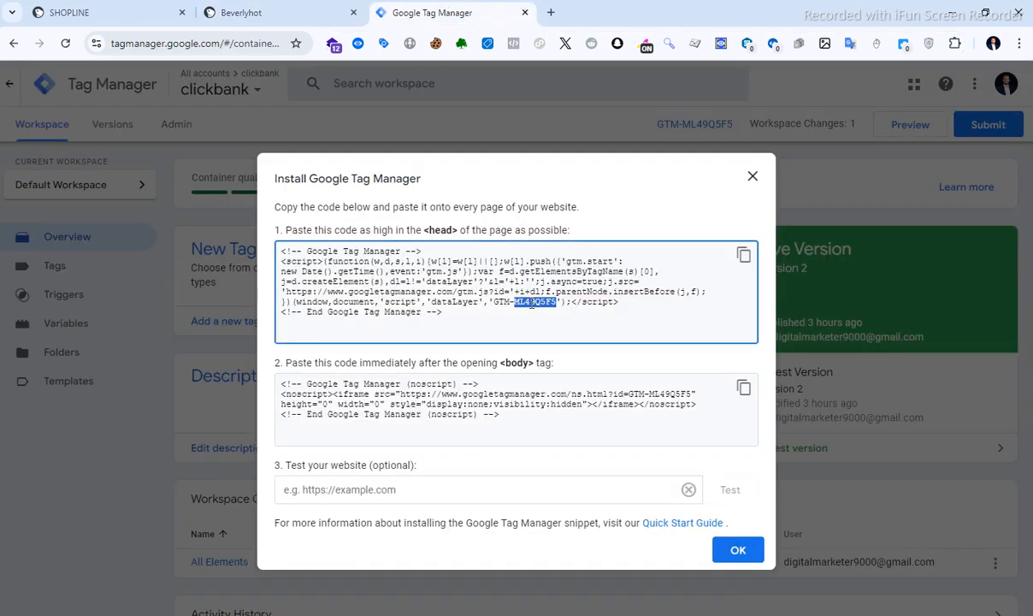
right_click(531, 304)
left_click(564, 320)
left_click(257, 13)
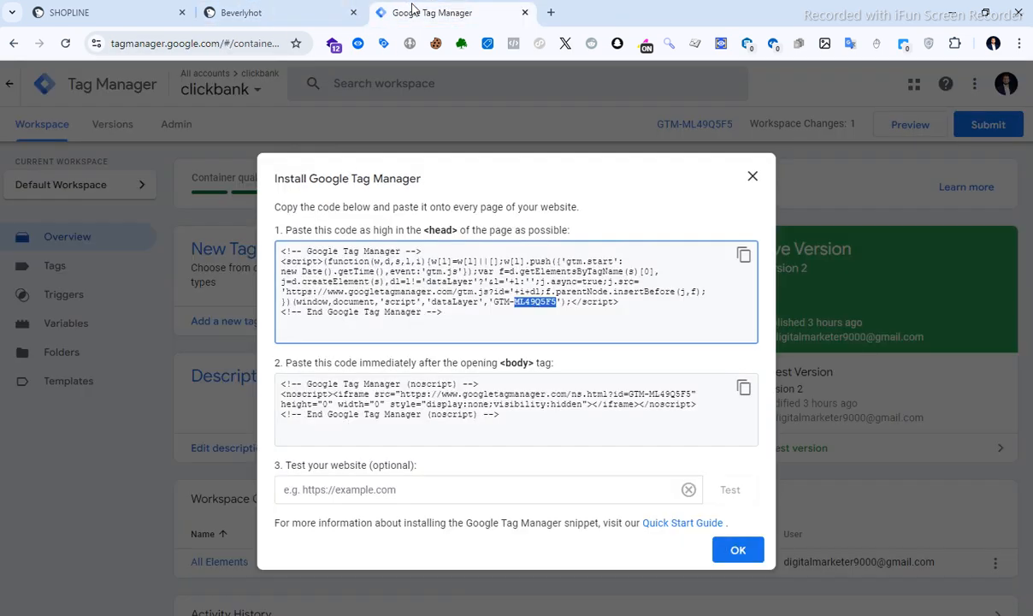
left_click(419, 13)
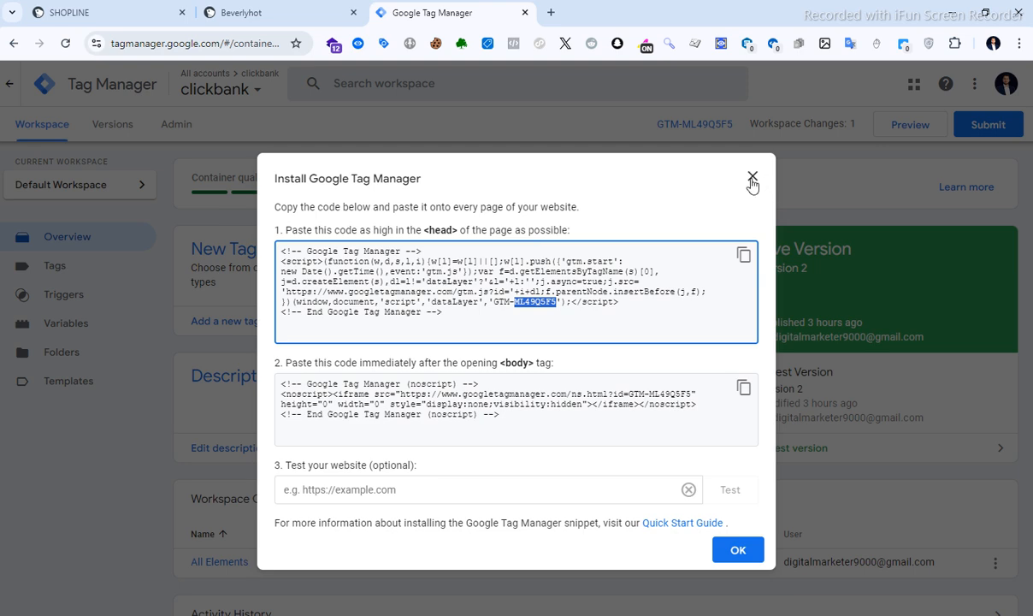
left_click(752, 177)
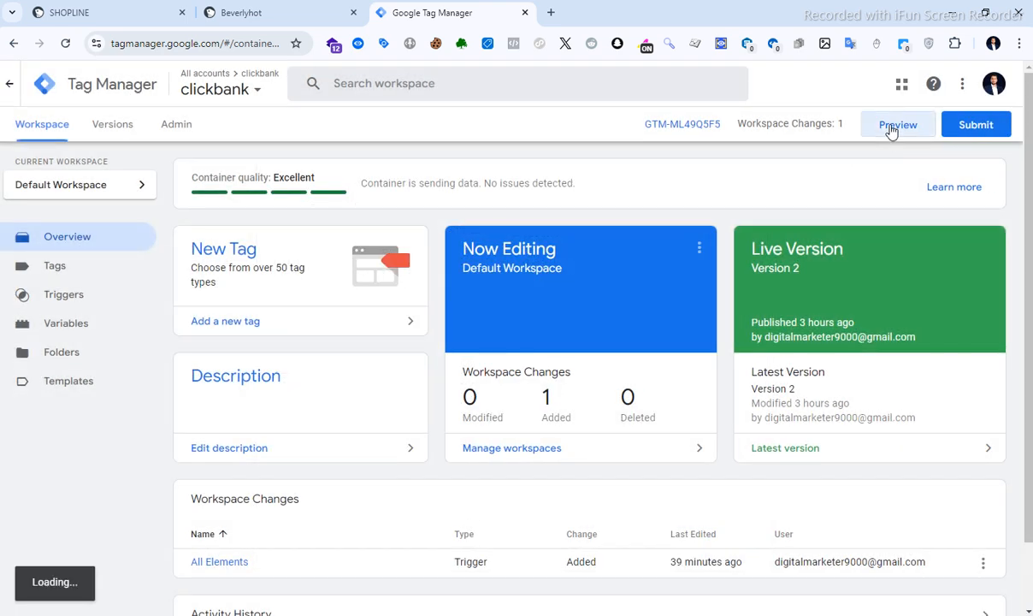
left_click(891, 128)
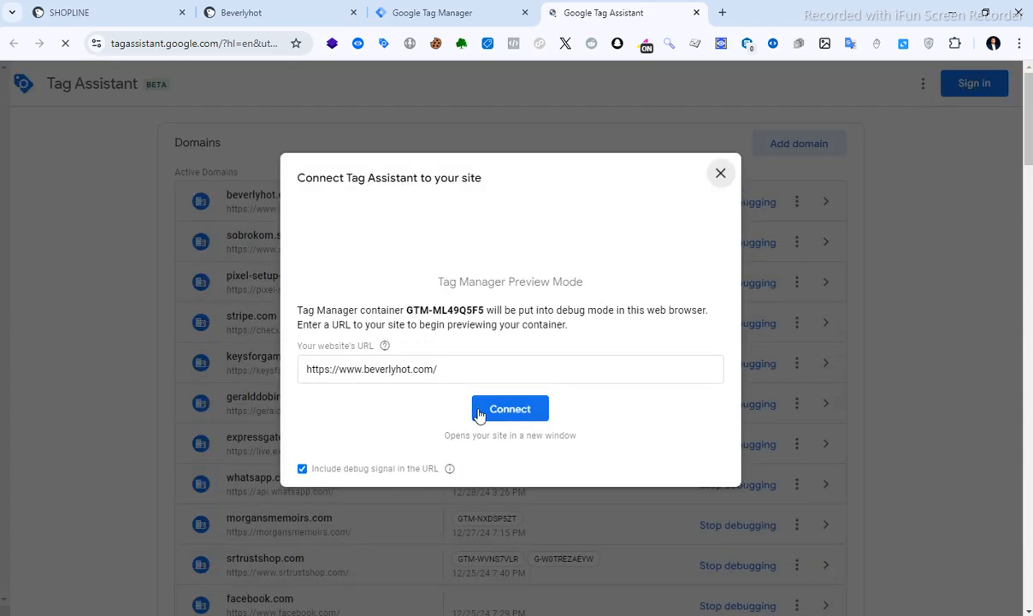
left_click(511, 412)
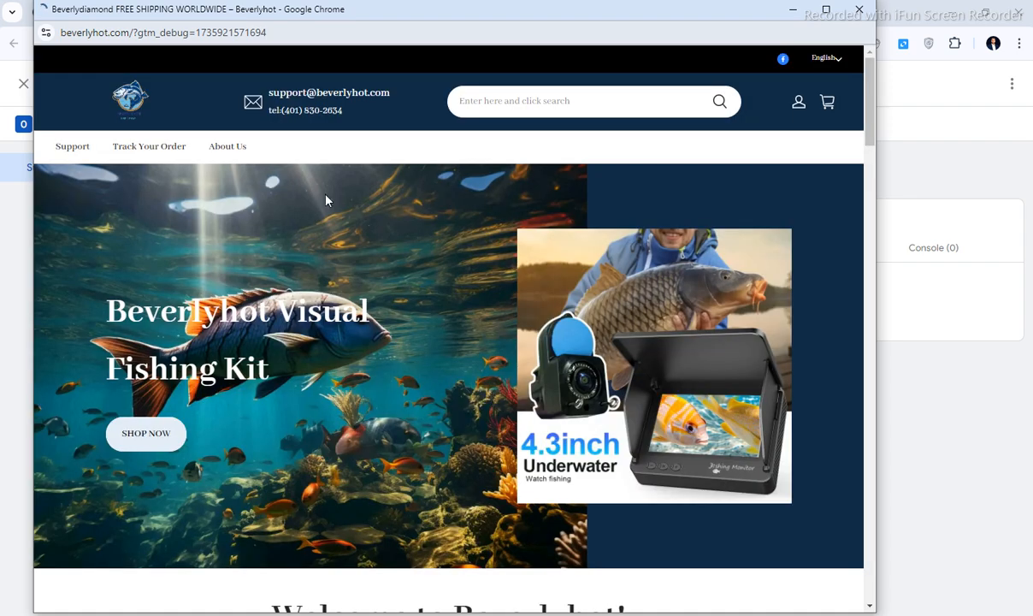
- Inspect the Beverlyhot storefront and its cart in the debug window, and return to Tag Assistant to check the connection
left_click(792, 10)
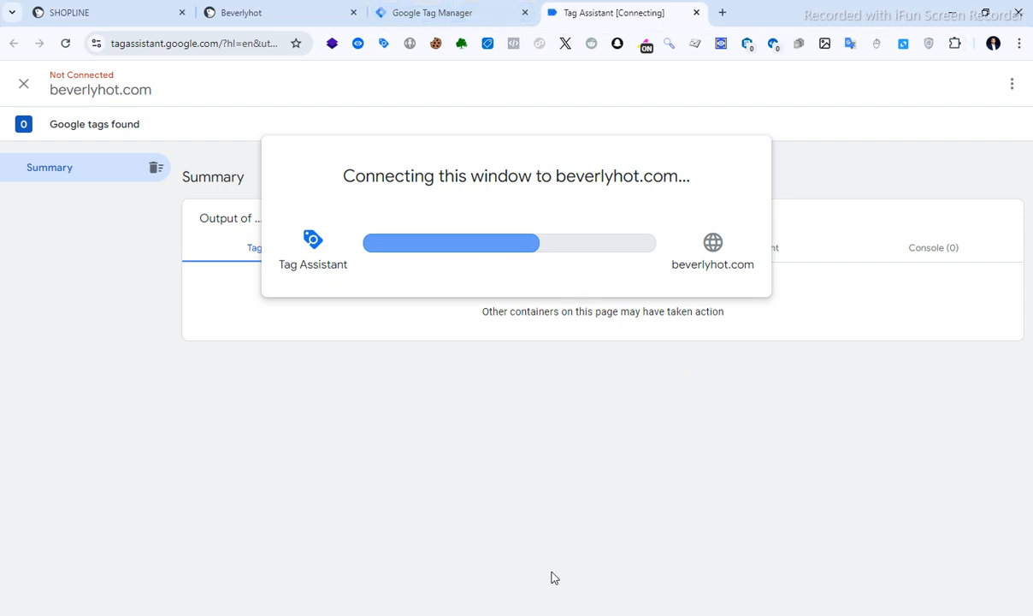
mouse_move(541, 614)
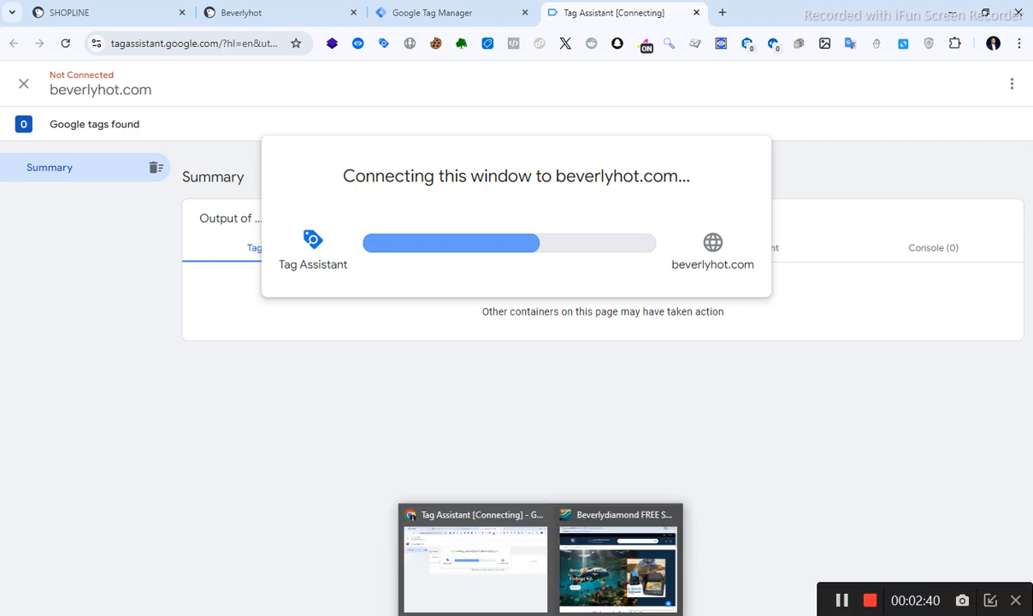
scroll(619, 311, "down", 4)
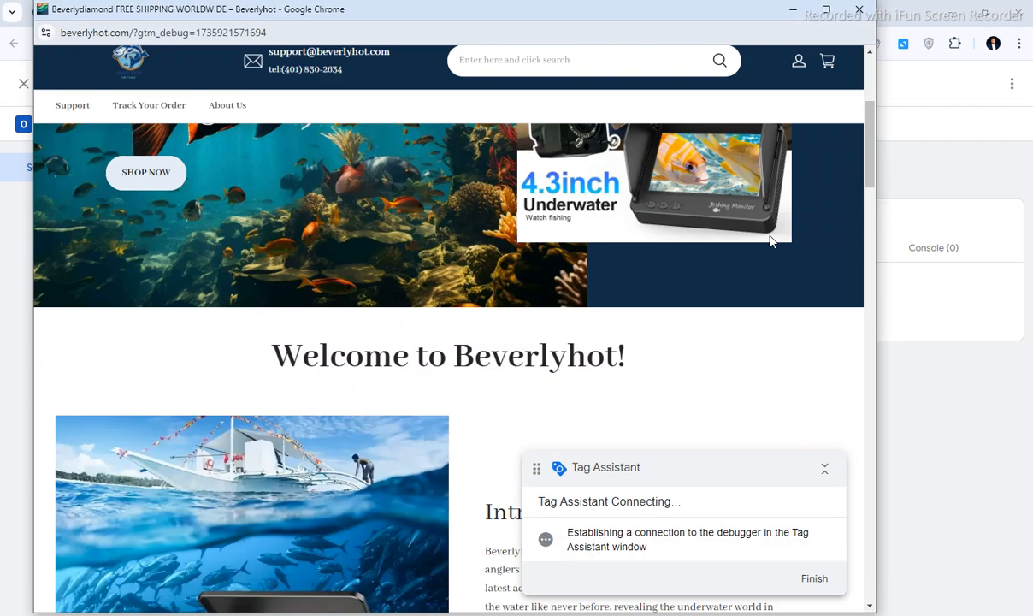
scroll(772, 238, "up", 5)
left_click(825, 154)
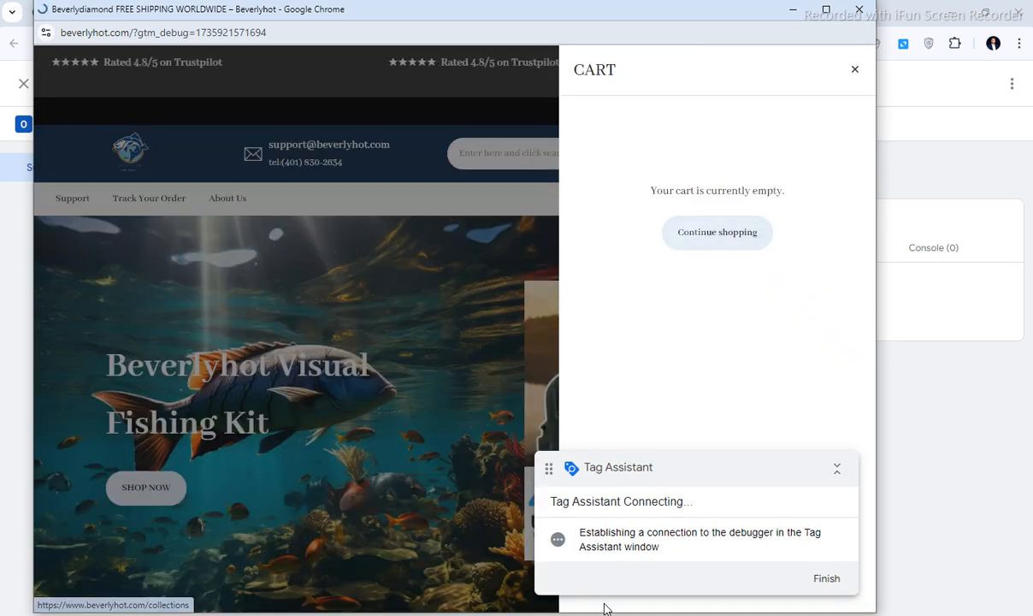
left_click(486, 536)
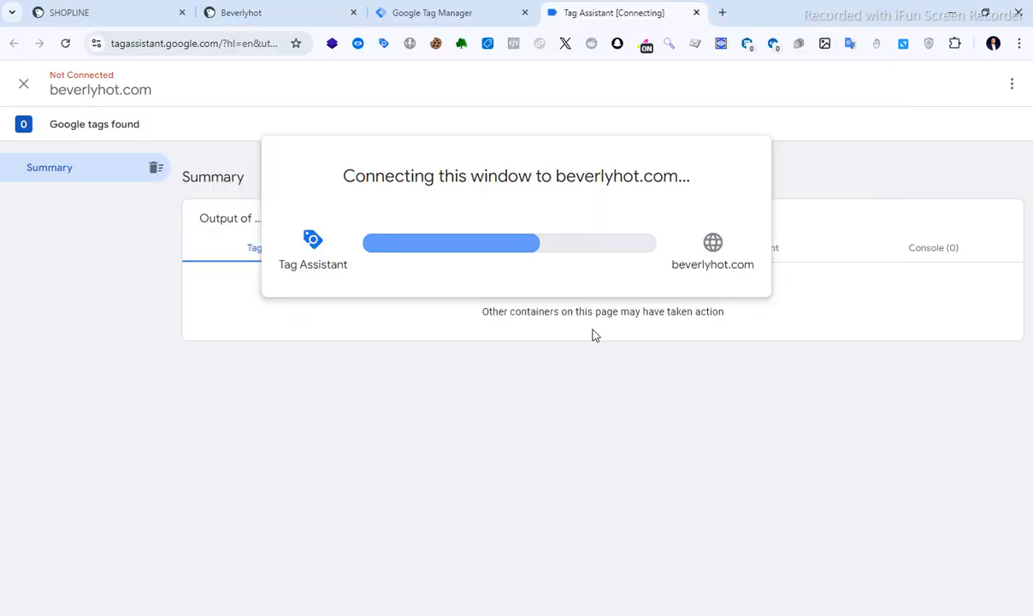
- Retry the Tag Assistant connection to beverlyhot.com, dismiss the connection form and open the sobrokom.store domain
left_click(467, 12)
left_click(577, 16)
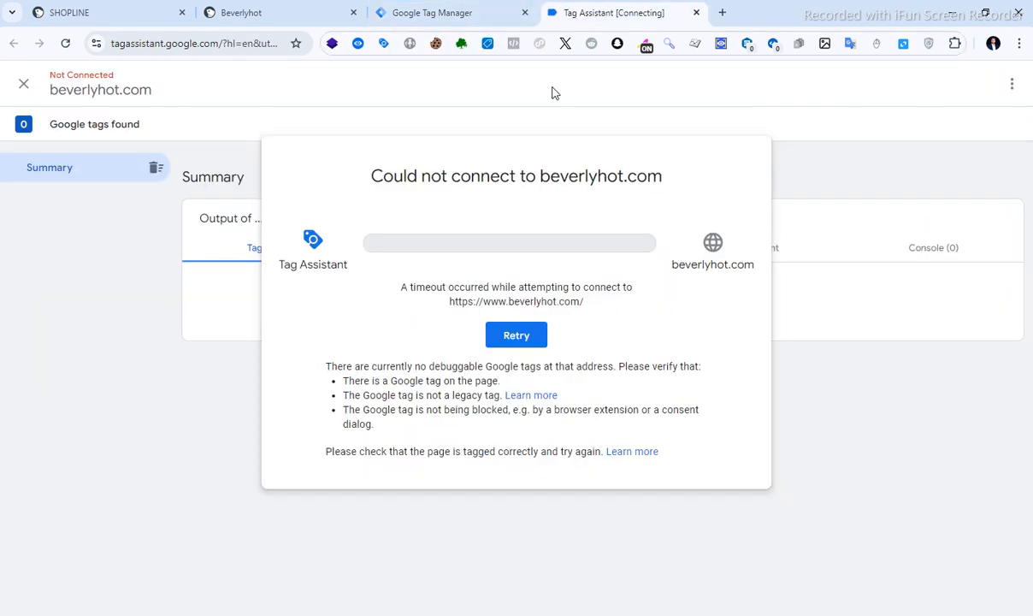
left_click(525, 335)
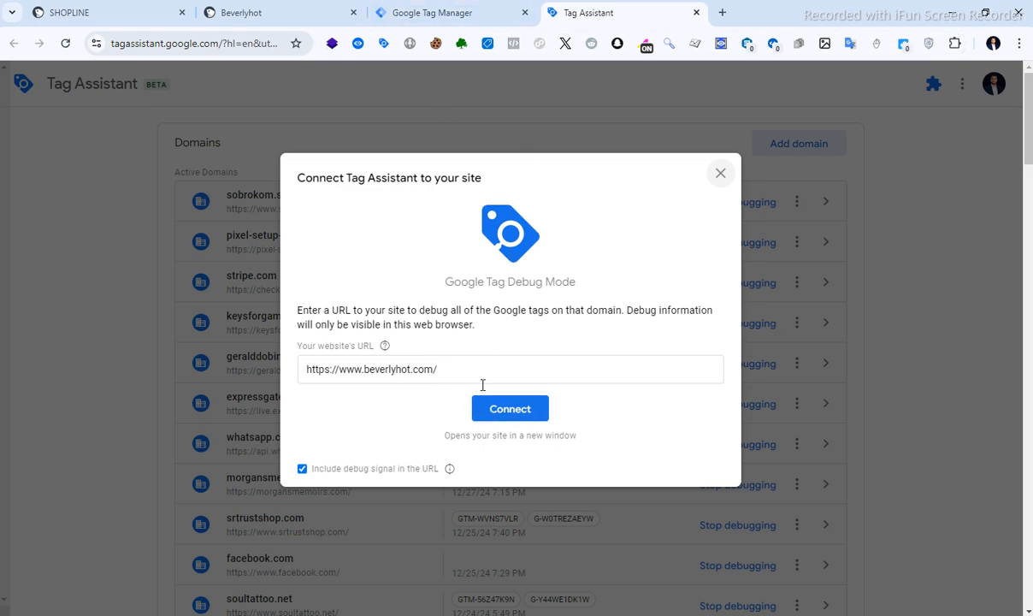
left_click(722, 174)
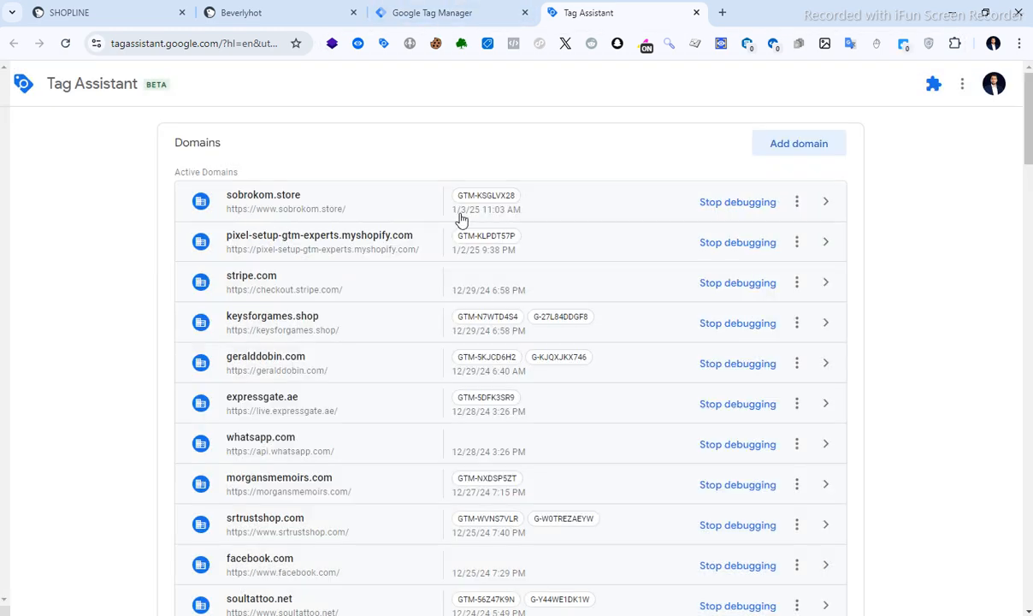
left_click(345, 217)
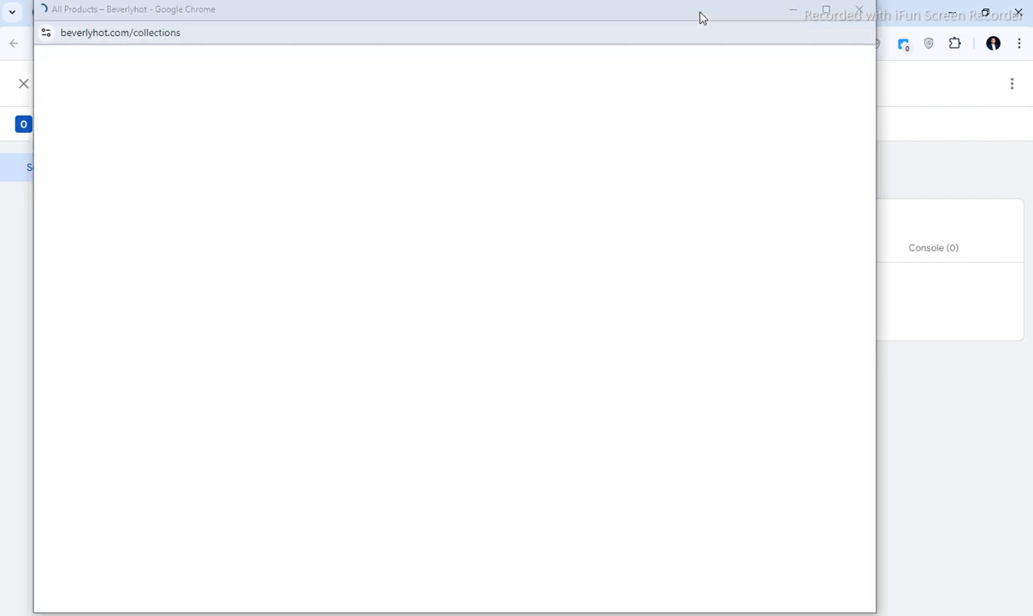
- Close the beverlyhot.com debug window and the Tag Assistant session for sobrokom.store
left_click(858, 9)
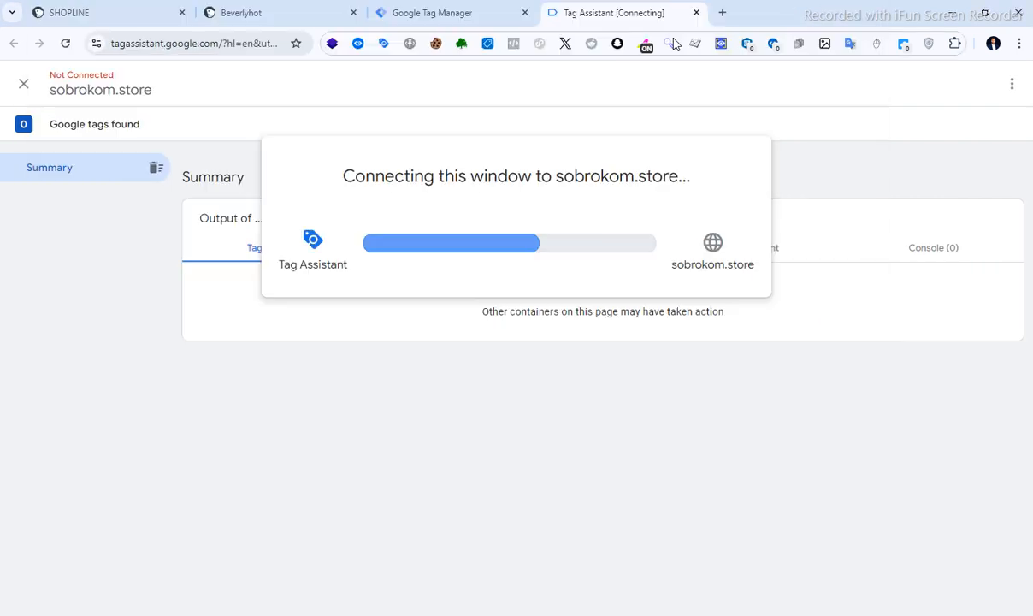
left_click(474, 20)
left_click(607, 19)
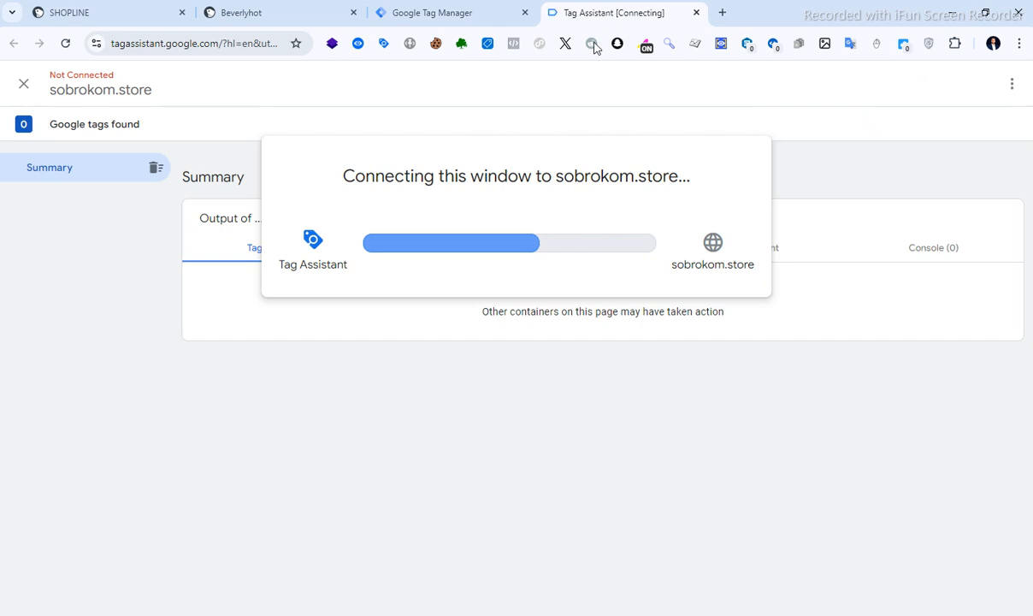
left_click(697, 13)
left_click(884, 128)
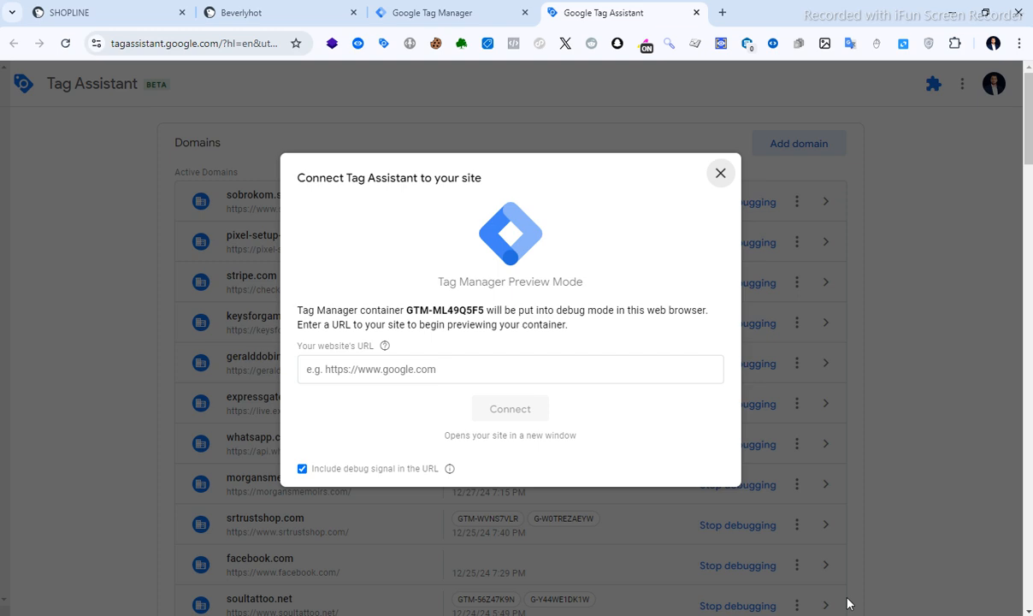
right_click(464, 370)
left_click(525, 172)
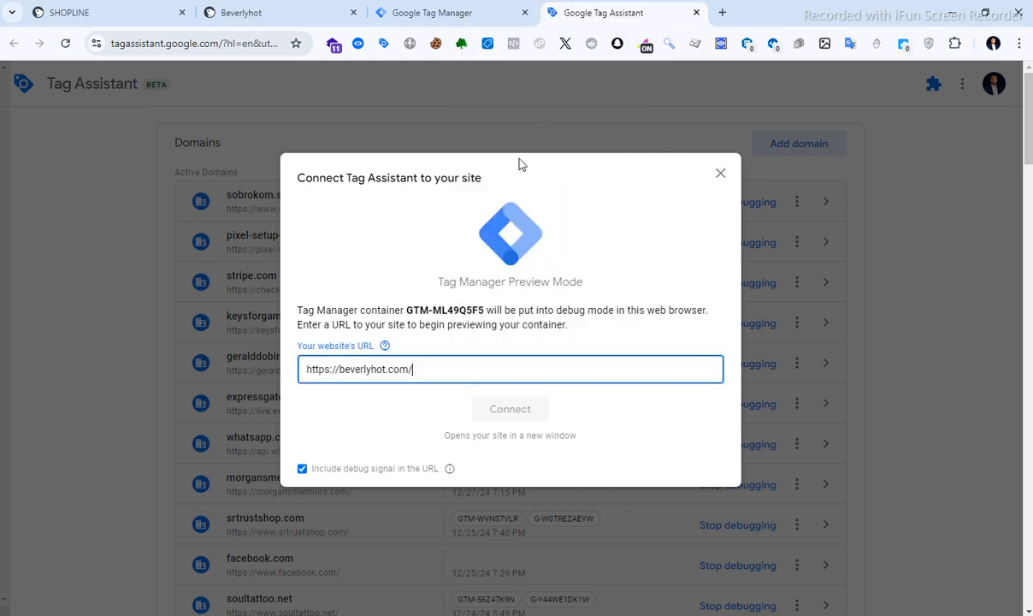
left_click(528, 412)
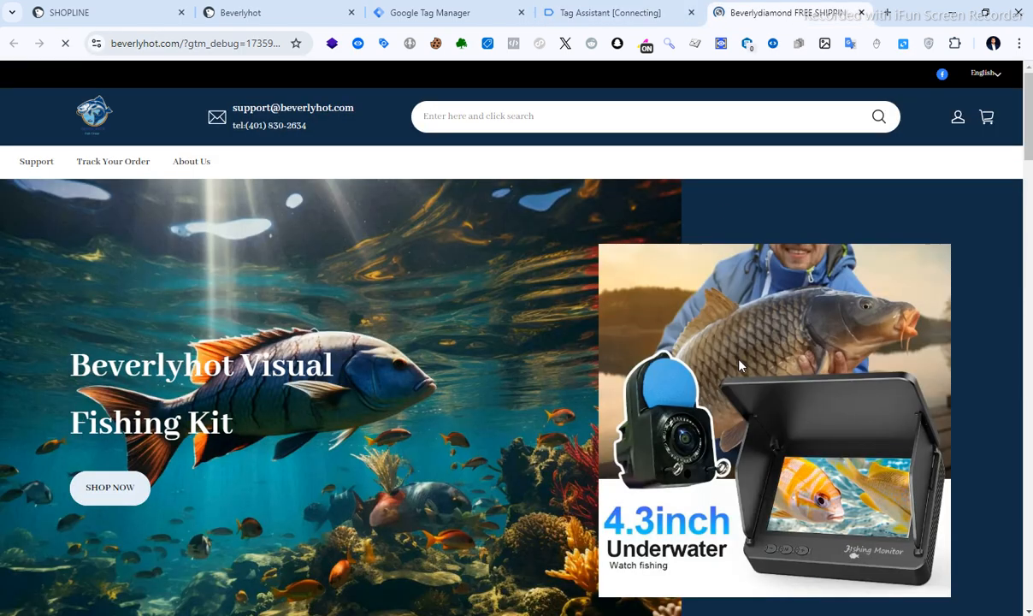
- Check the storefront's Tag Assistant connection and review the container's summary and homepage entry
left_click(617, 13)
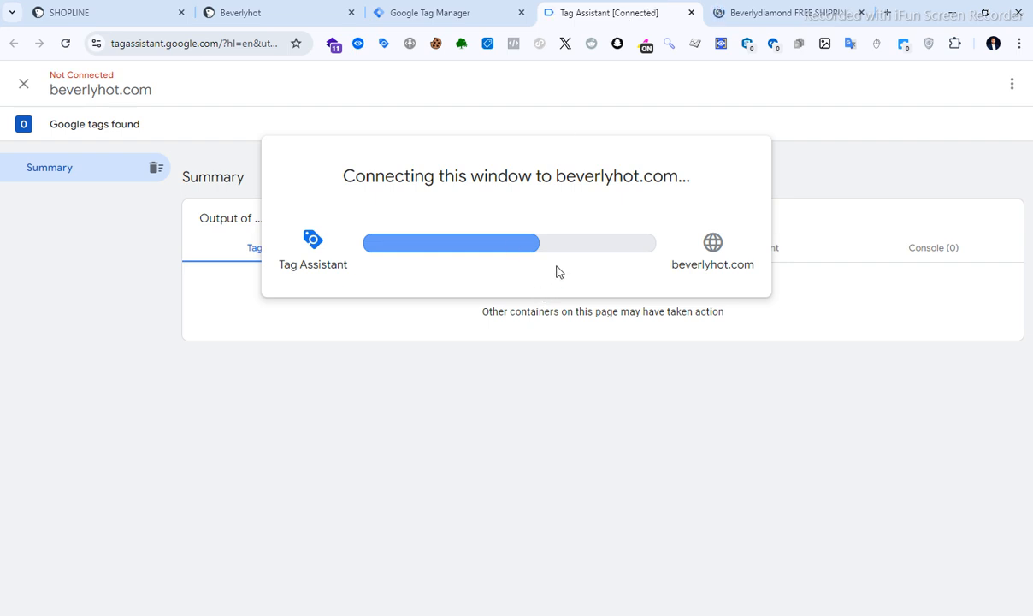
left_click(785, 23)
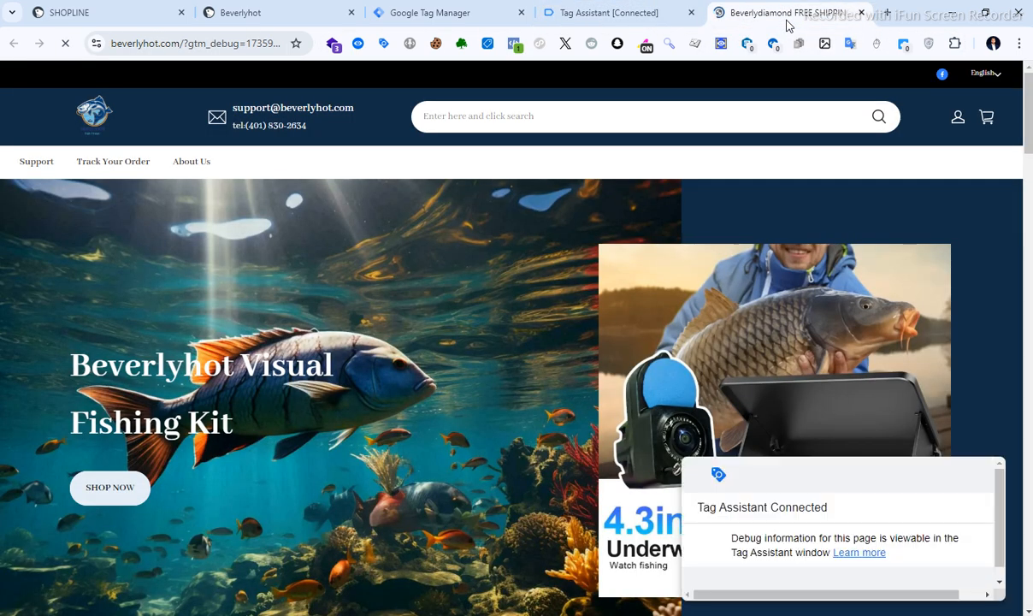
left_click(633, 20)
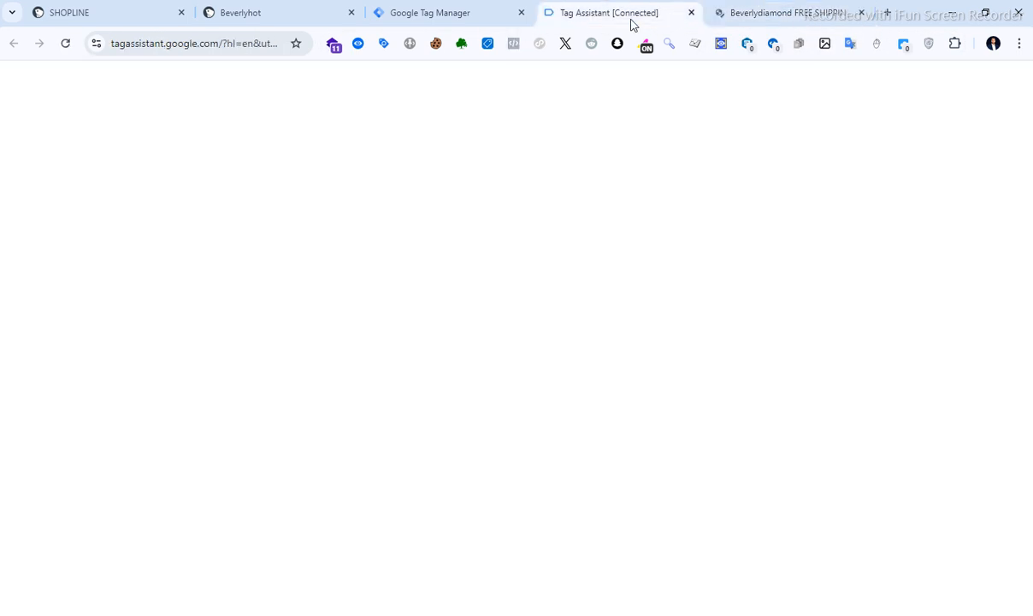
left_click(506, 335)
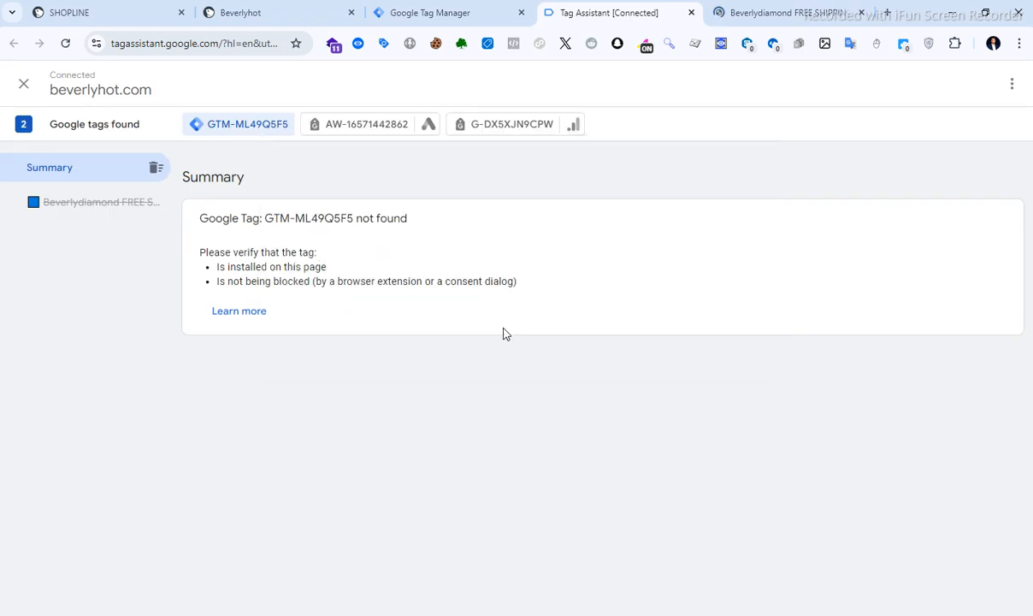
left_click(129, 204)
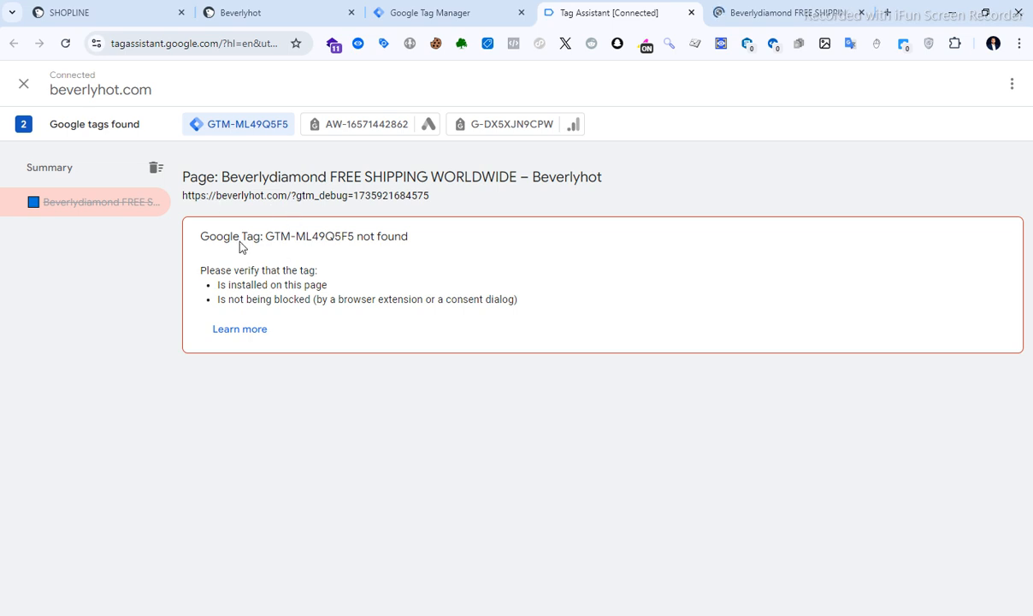
left_click(54, 165)
- Reload the Beverlyhot storefront and recheck its homepage entry in Tag Assistant
left_click(778, 12)
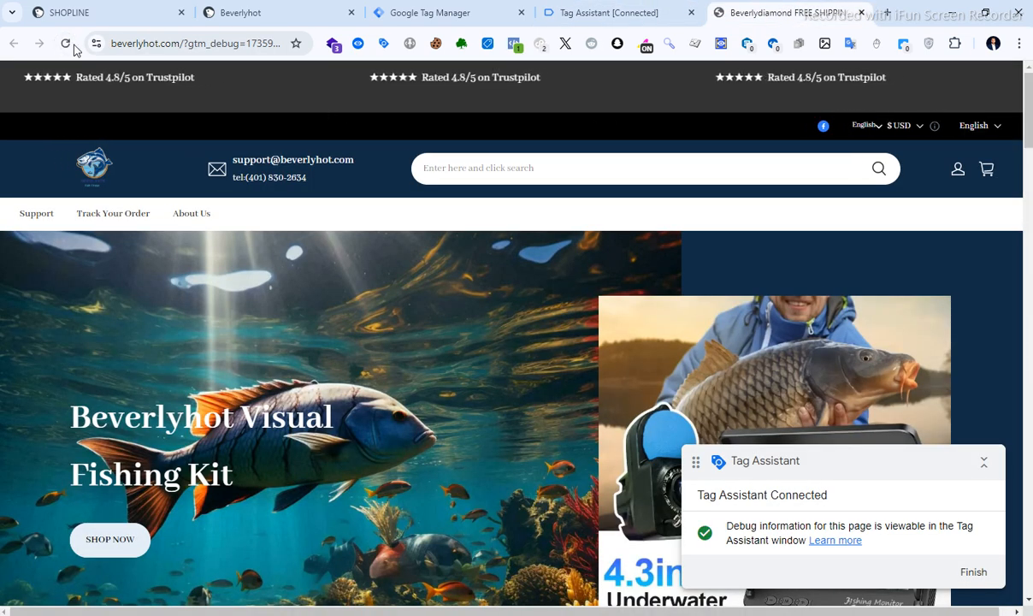
left_click(68, 44)
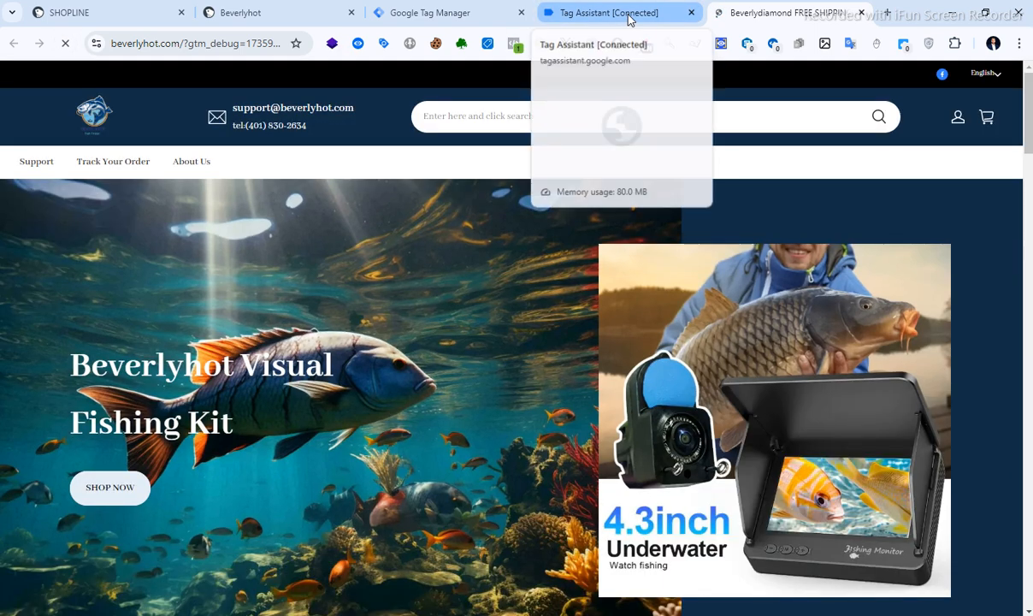
left_click(622, 13)
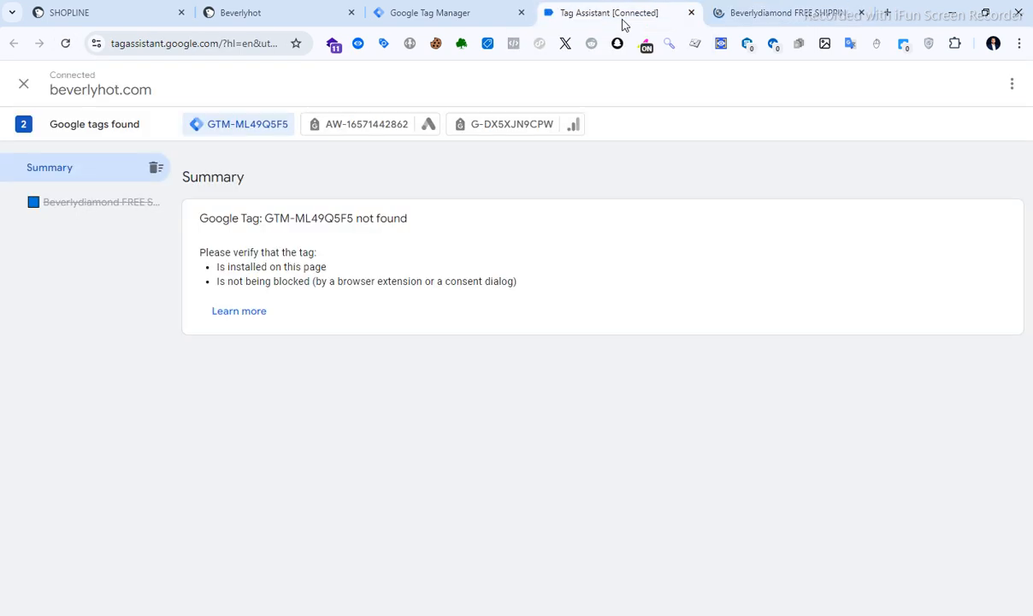
left_click(71, 205)
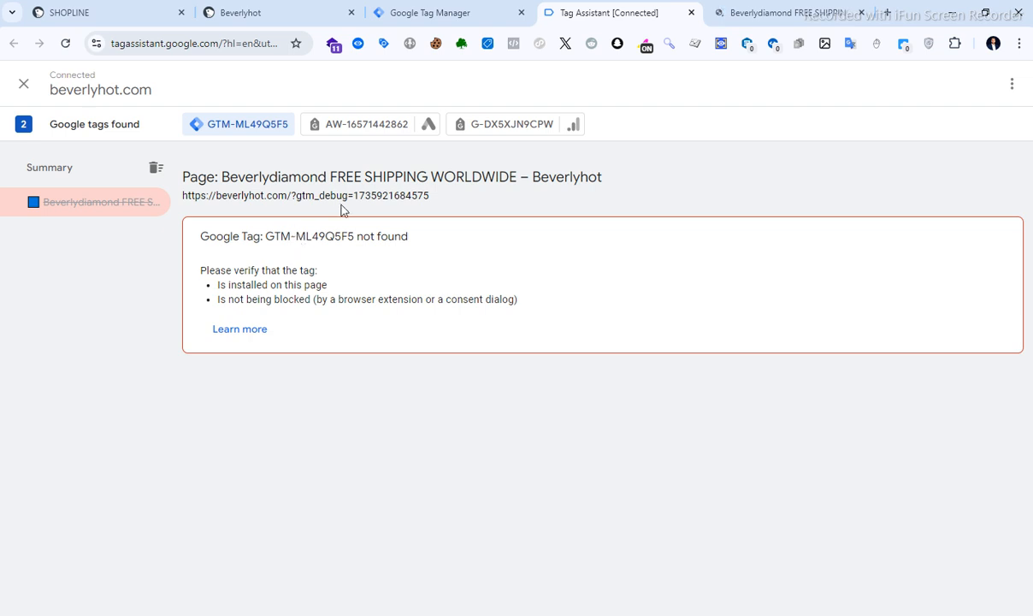
- Copy the container ID ML49Q5F5 without its GTM prefix from the head snippet in Google Tag Manager's install instructions
left_click(470, 12)
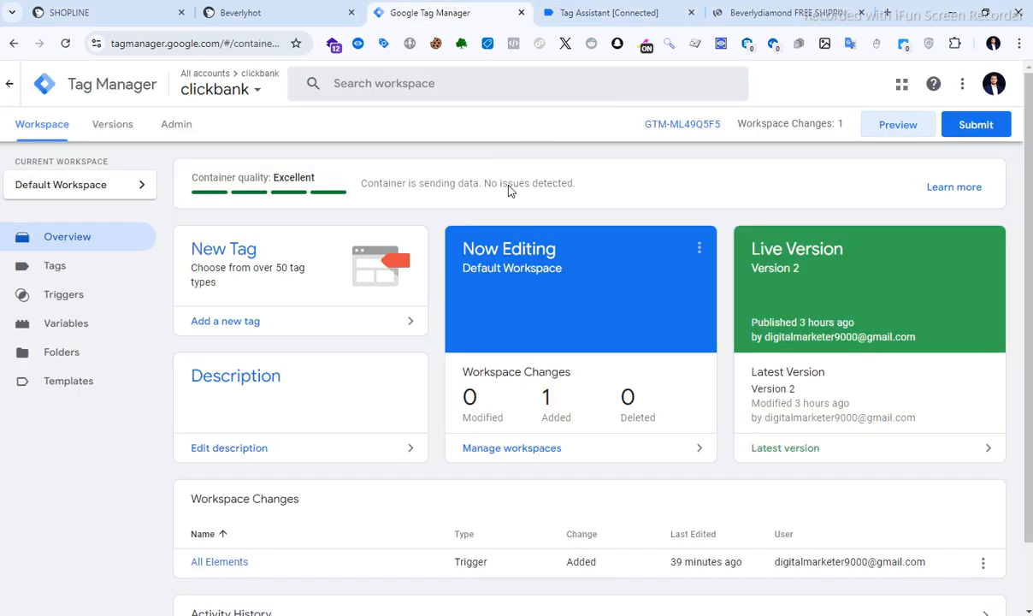
left_click(673, 124)
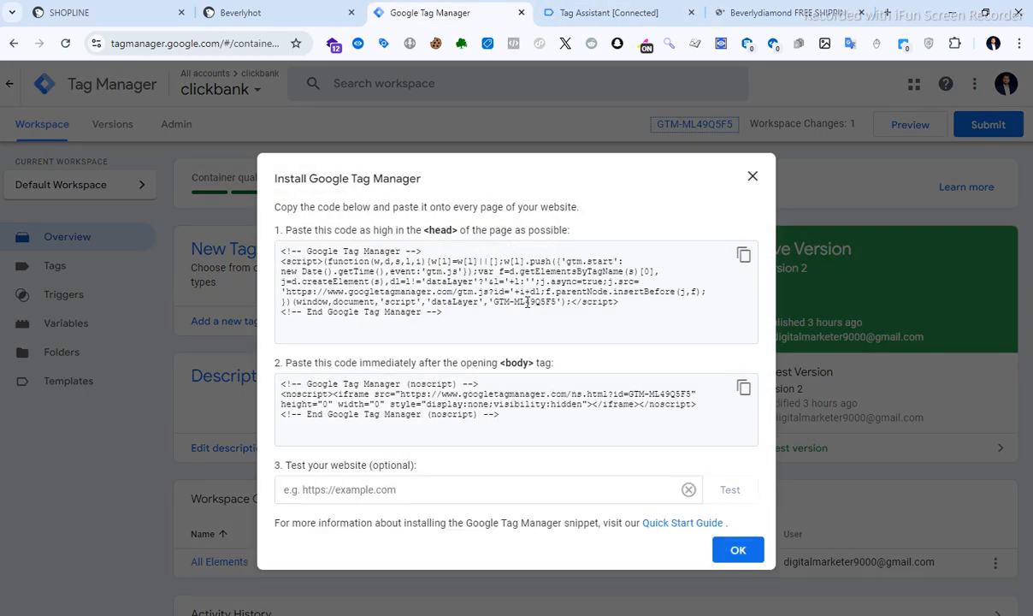
left_click(528, 304)
right_click(527, 305)
left_click(533, 304)
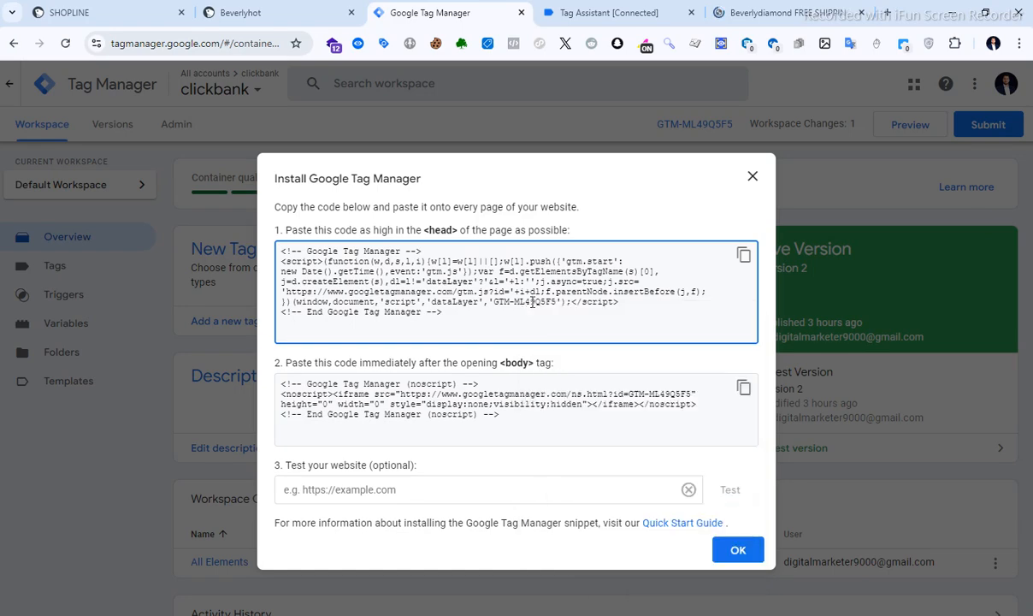
double_click(532, 304)
right_click(532, 303)
left_click(571, 320)
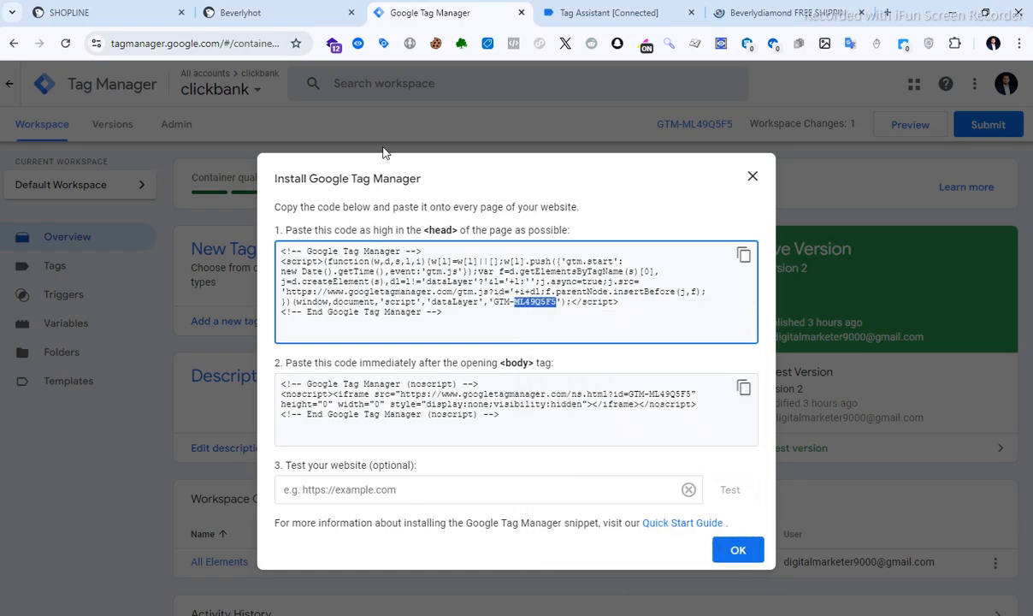
- Add the Google Tag Manager tracking event with container ID ML49Q5F5 in the SHOPLINE store settings and review the saved entry
left_click(266, 7)
left_click(436, 373)
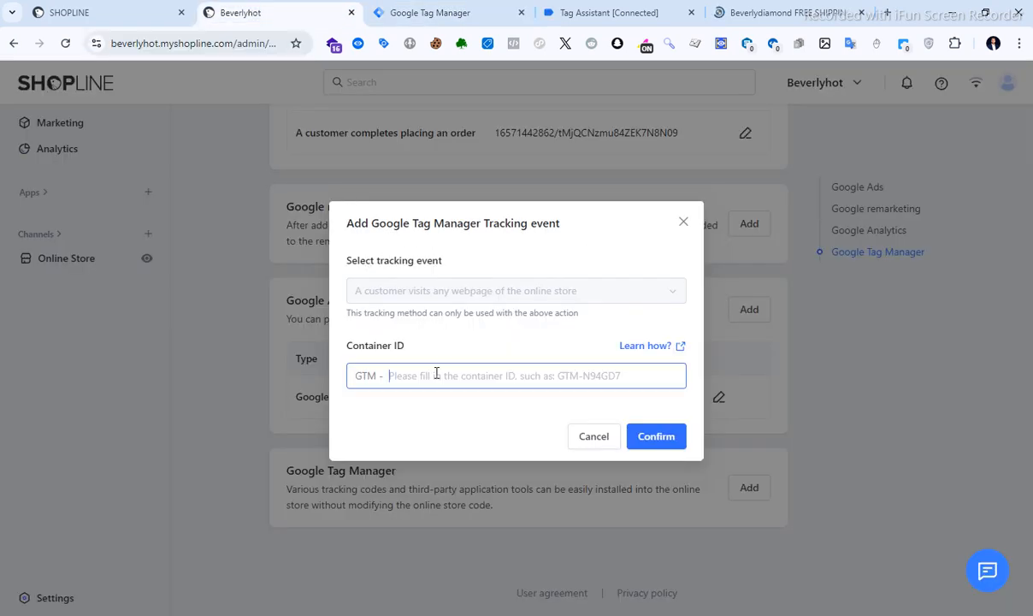
right_click(436, 374)
left_click(480, 156)
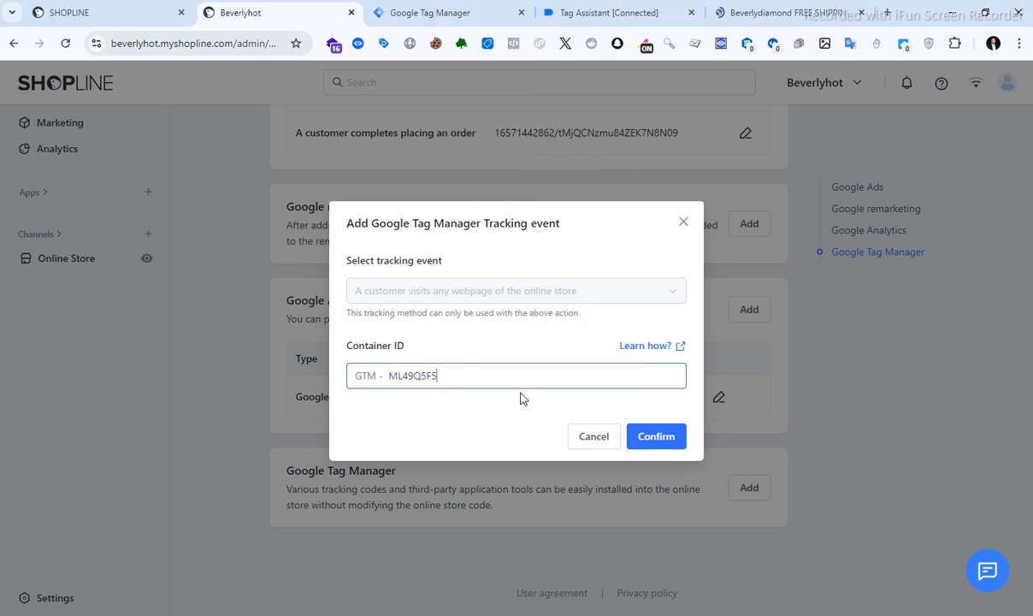
left_click(643, 436)
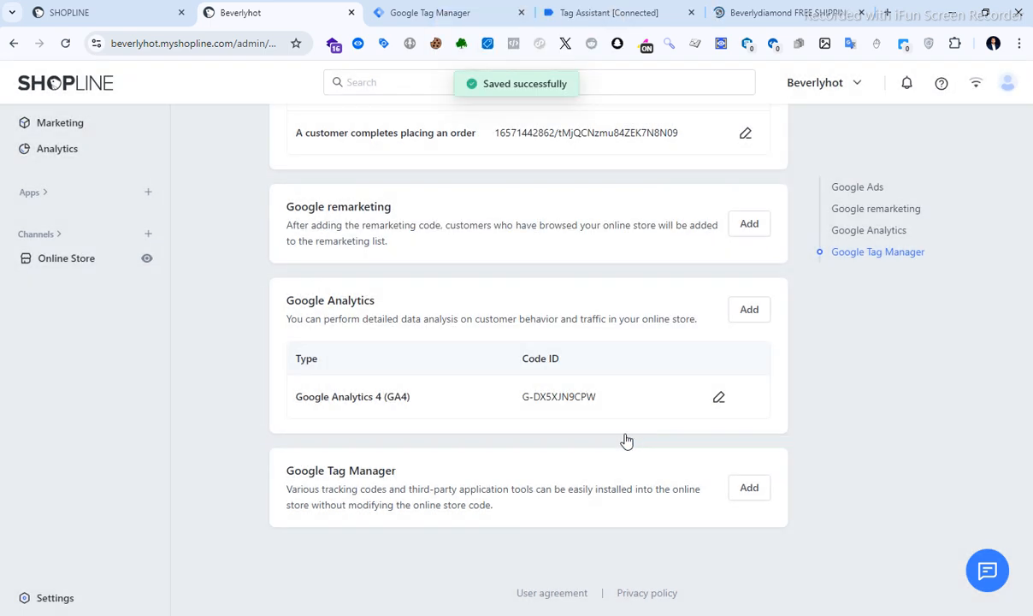
scroll(598, 498, "down", 2)
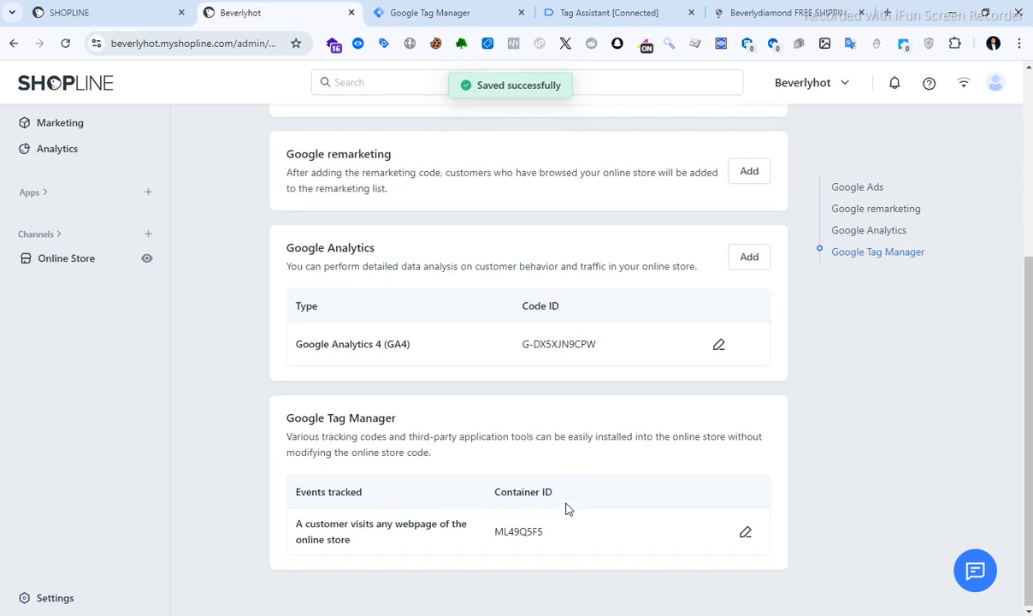
scroll(565, 509, "down", 1)
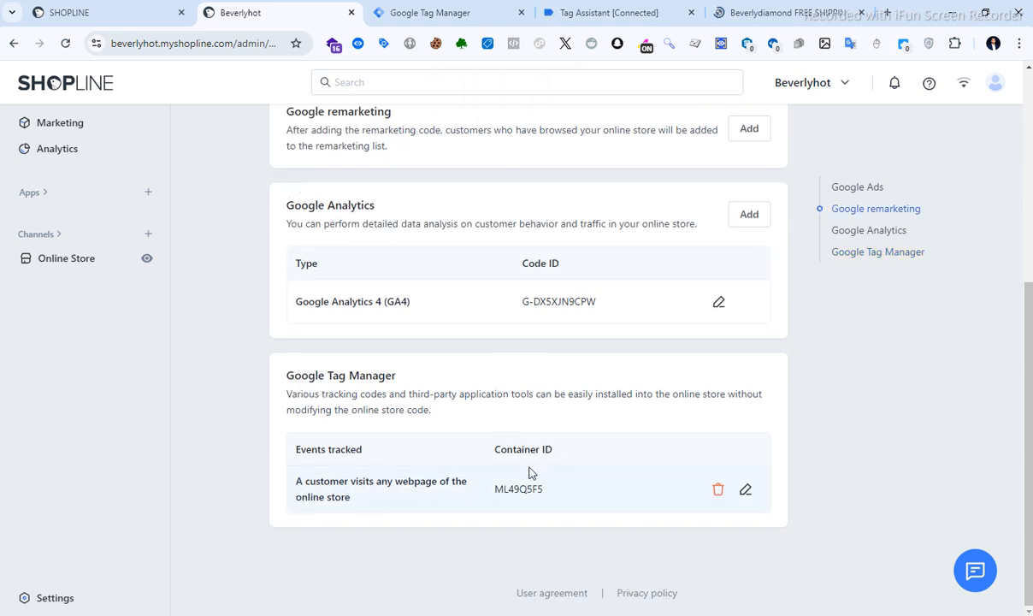
left_click(885, 255)
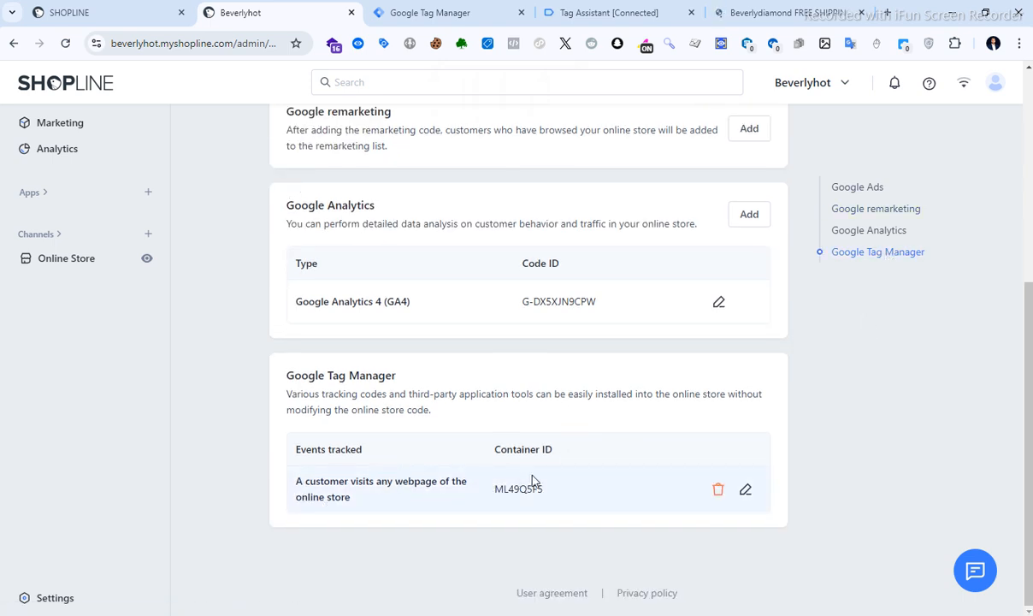
- Replace the old storefront debug window with a reopened one from Tag Assistant and check the summary for GTM-ML49Q5F5
left_click(650, 12)
left_click(861, 12)
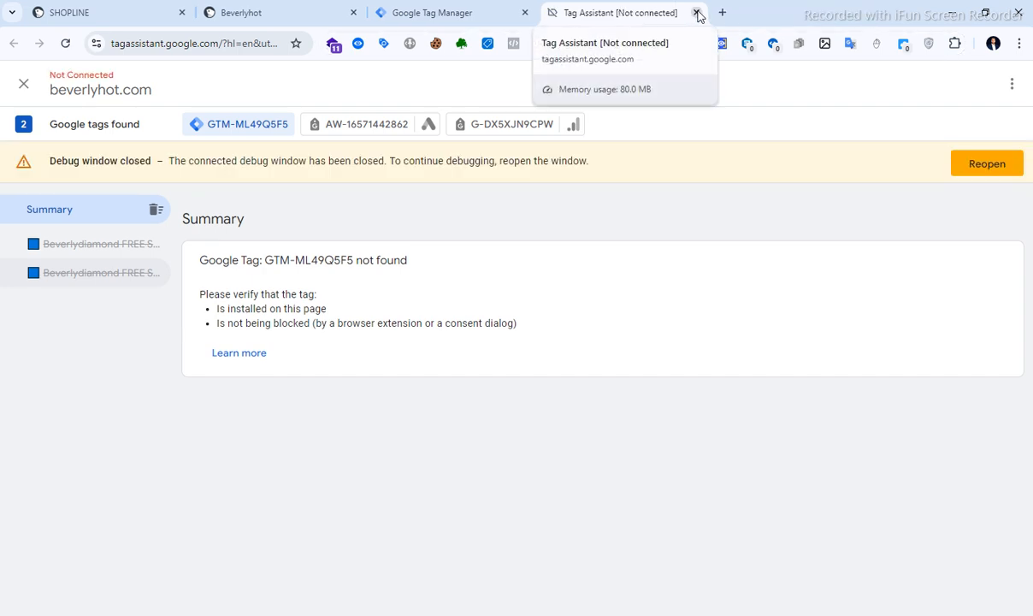
left_click(979, 167)
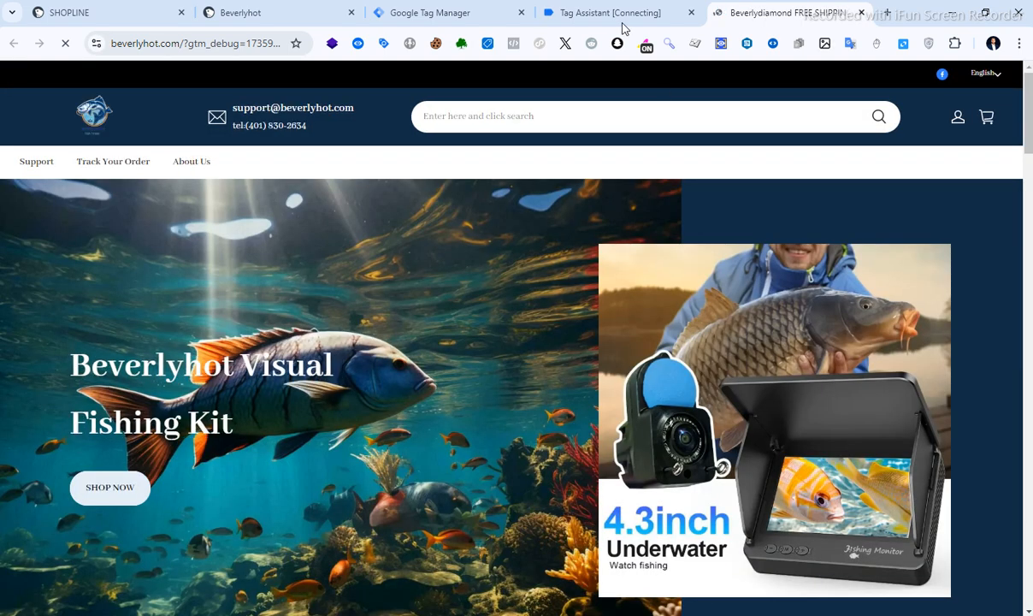
left_click(623, 24)
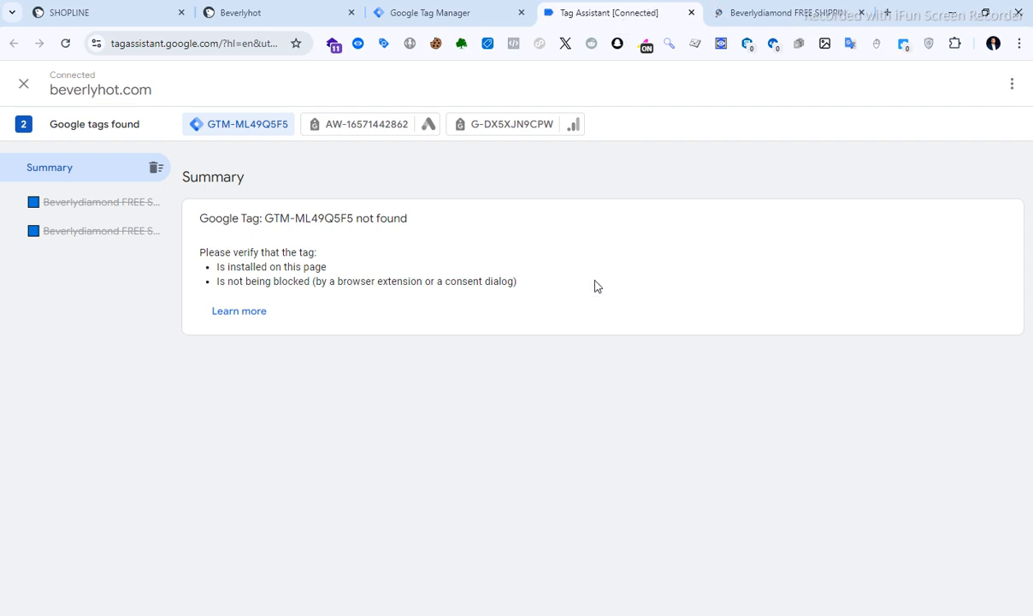
left_click(761, 11)
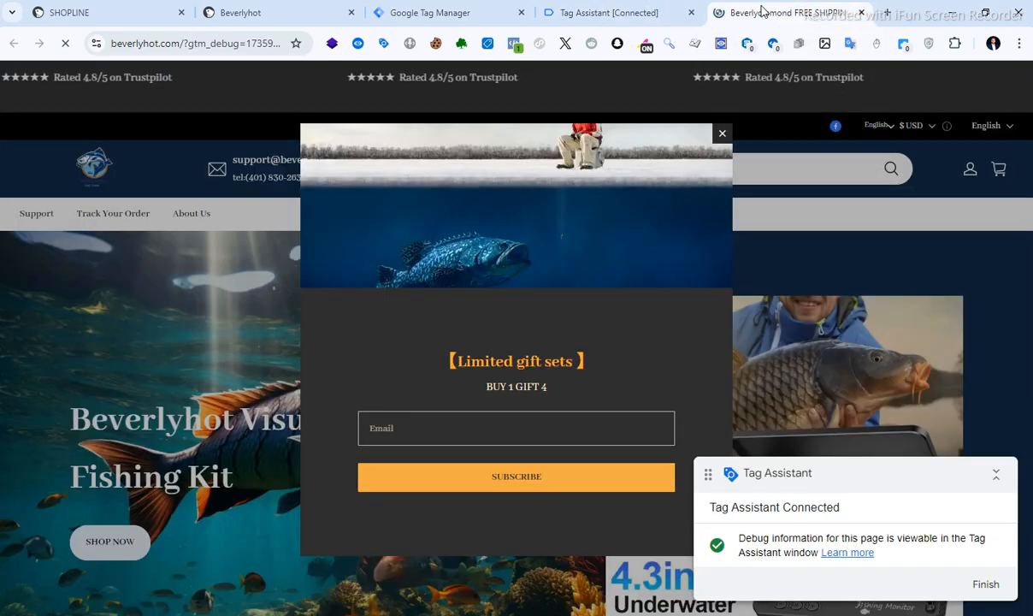
left_click(654, 13)
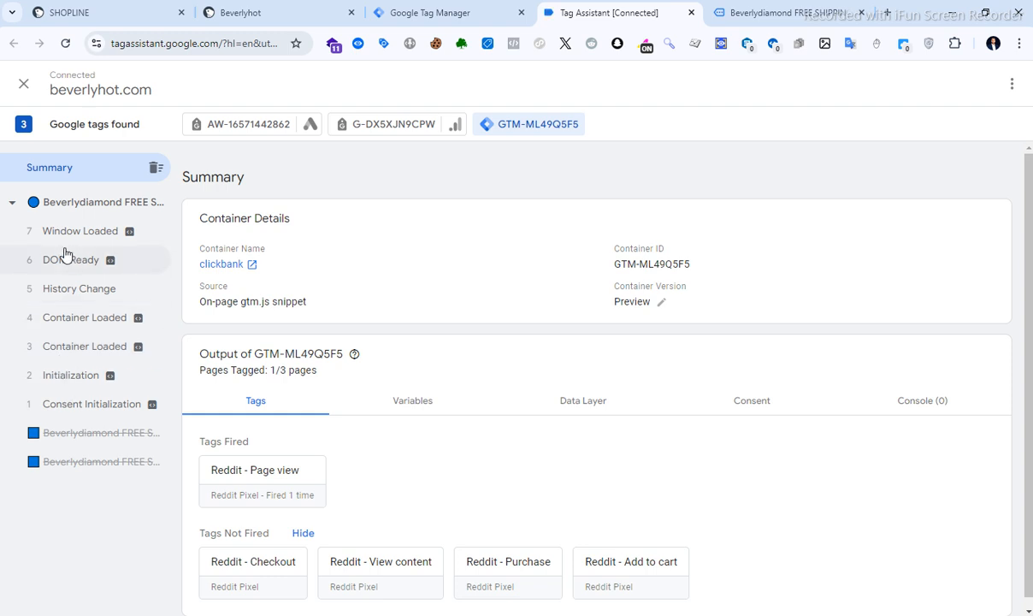
- Dismiss the storefront's gift popup, continue shopping from the cart and open the 300M Fluorocarbon Coated fishing line product
left_click(773, 13)
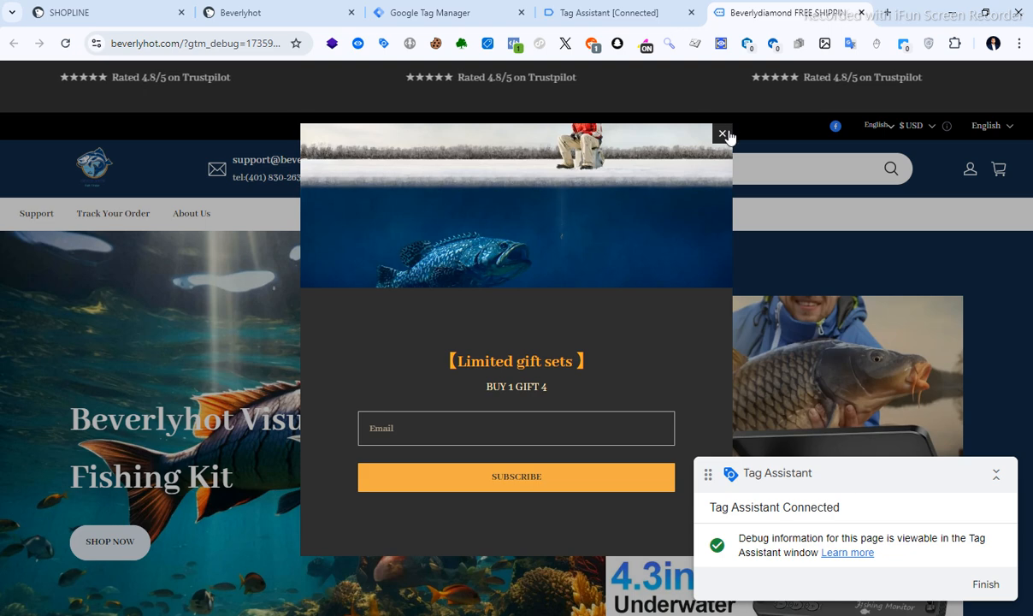
left_click(722, 134)
left_click(996, 170)
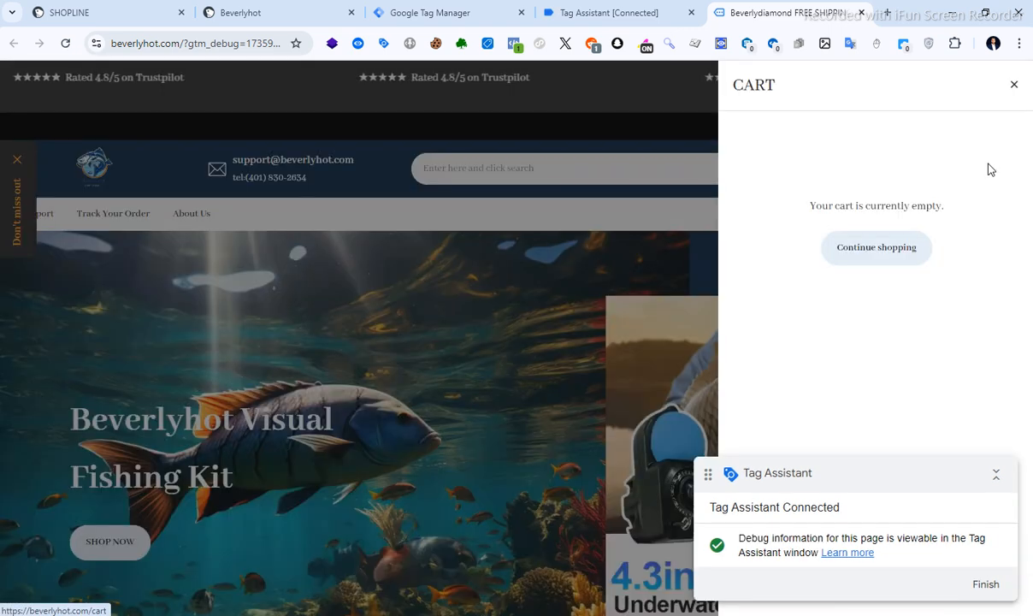
left_click(890, 250)
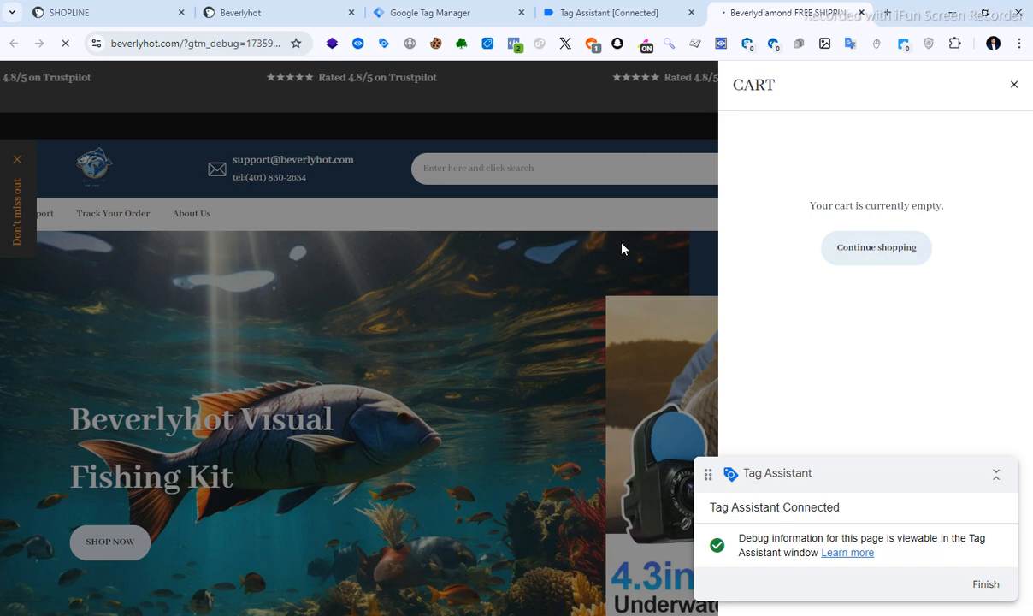
scroll(488, 264, "down", 1)
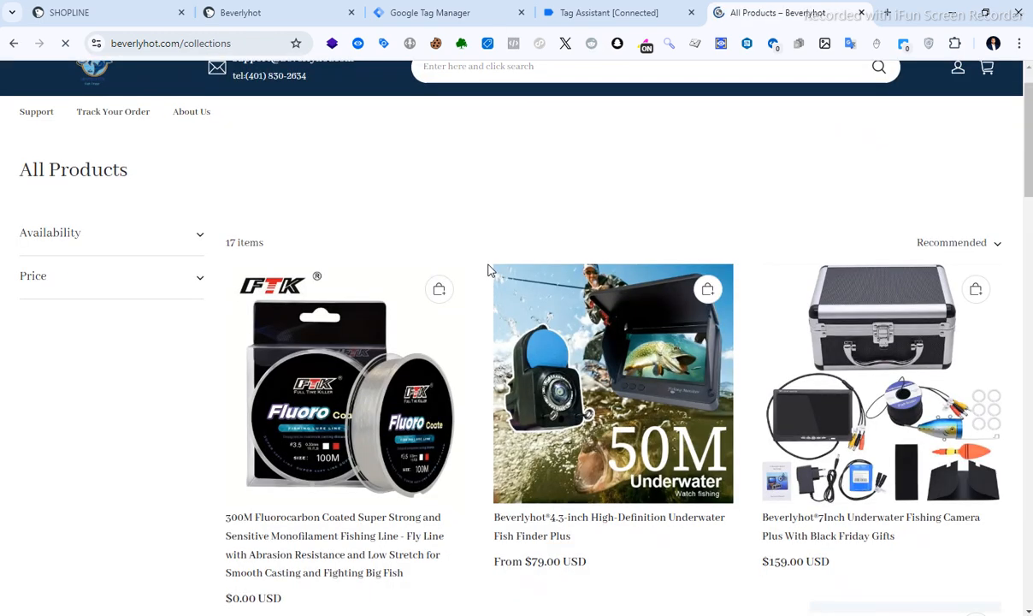
scroll(488, 271, "down", 2)
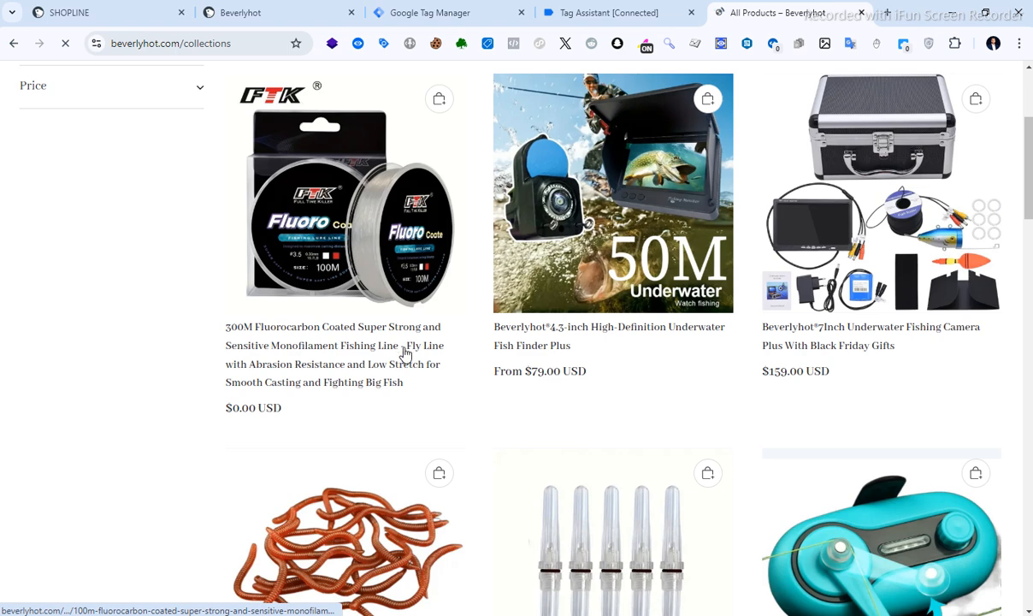
left_click(405, 354)
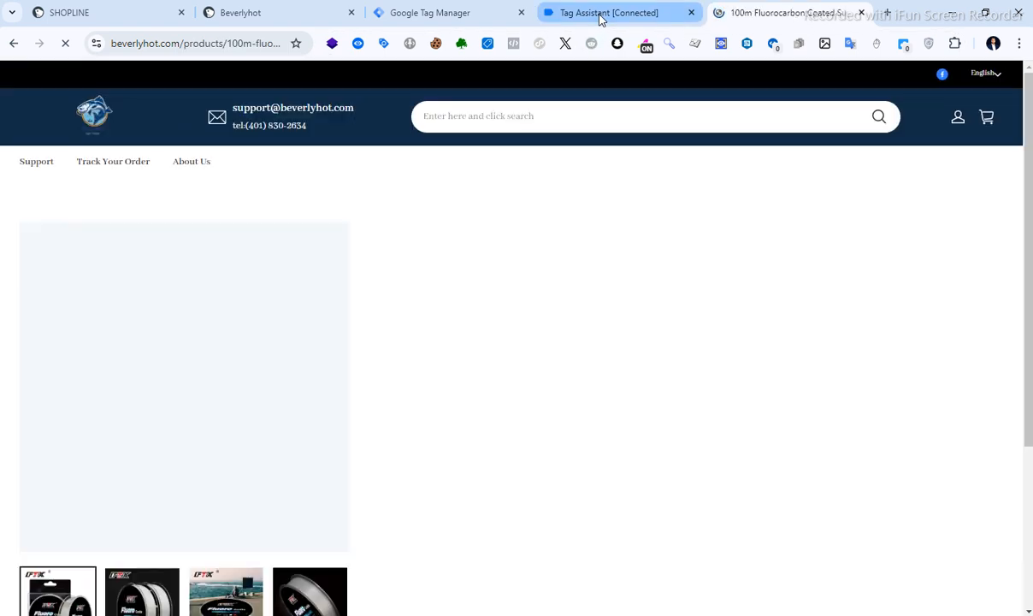
- Switch to Tag Assistant once the product page loads and inspect the view_item event's tags and data layer values
left_click(601, 14)
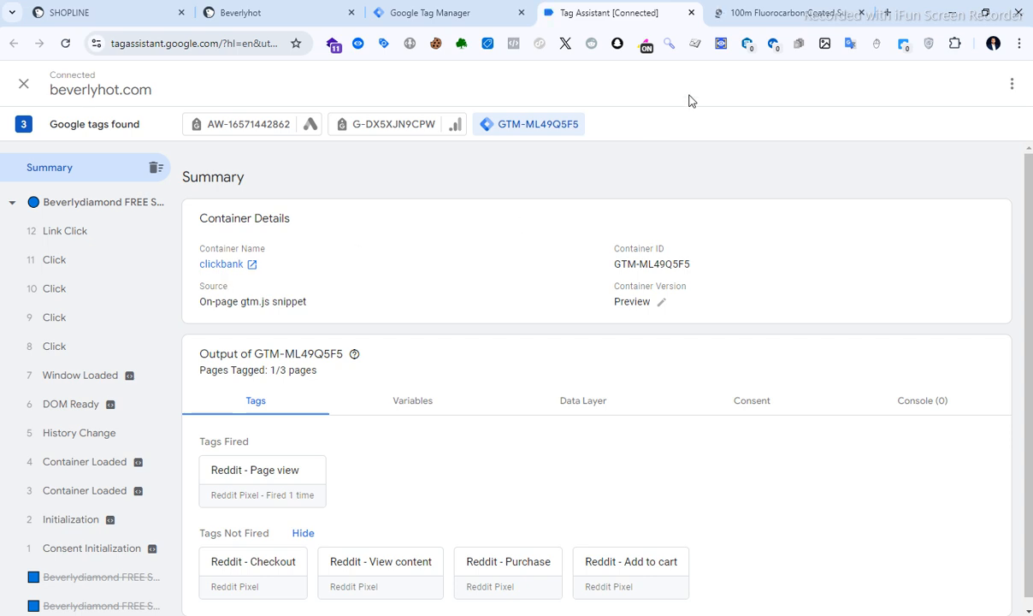
left_click(753, 15)
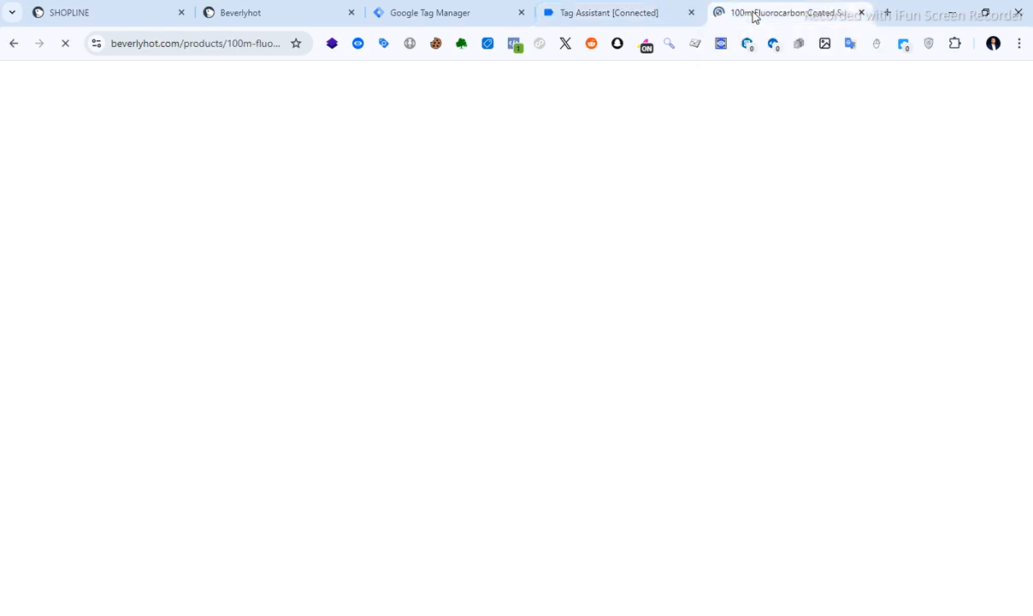
left_click(650, 15)
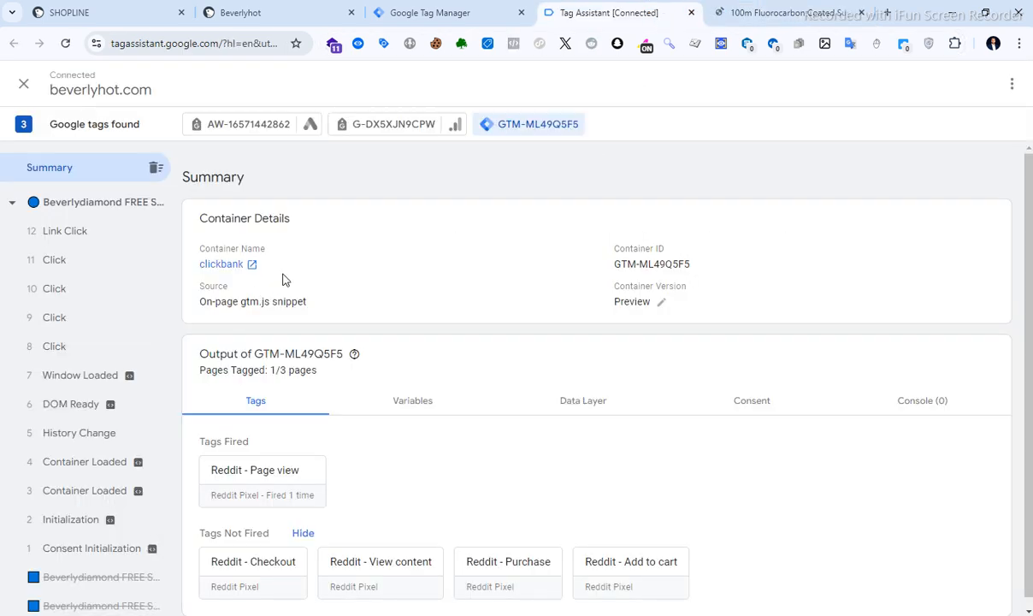
left_click(793, 13)
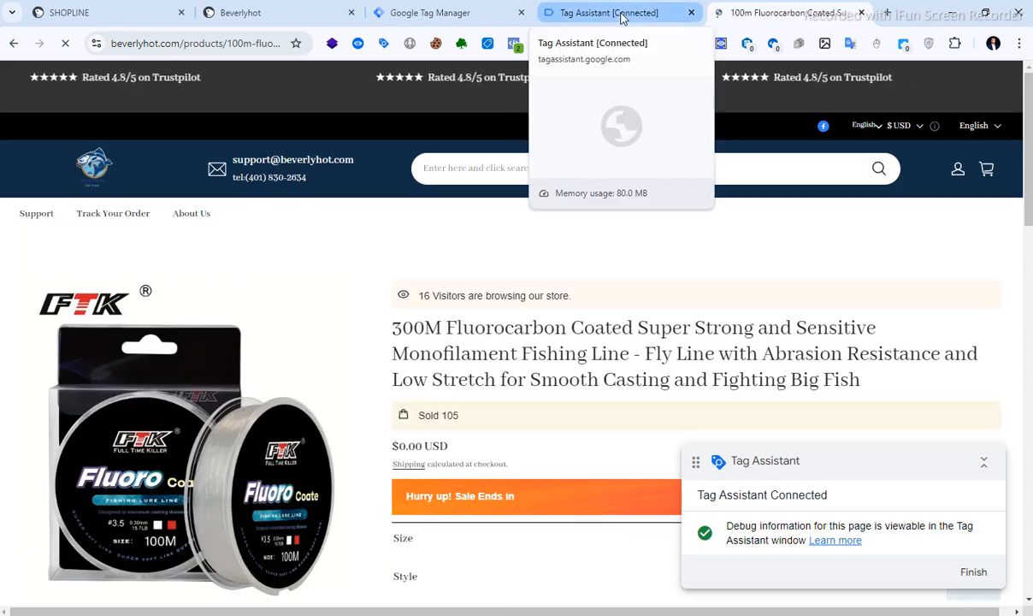
left_click(621, 17)
left_click(46, 267)
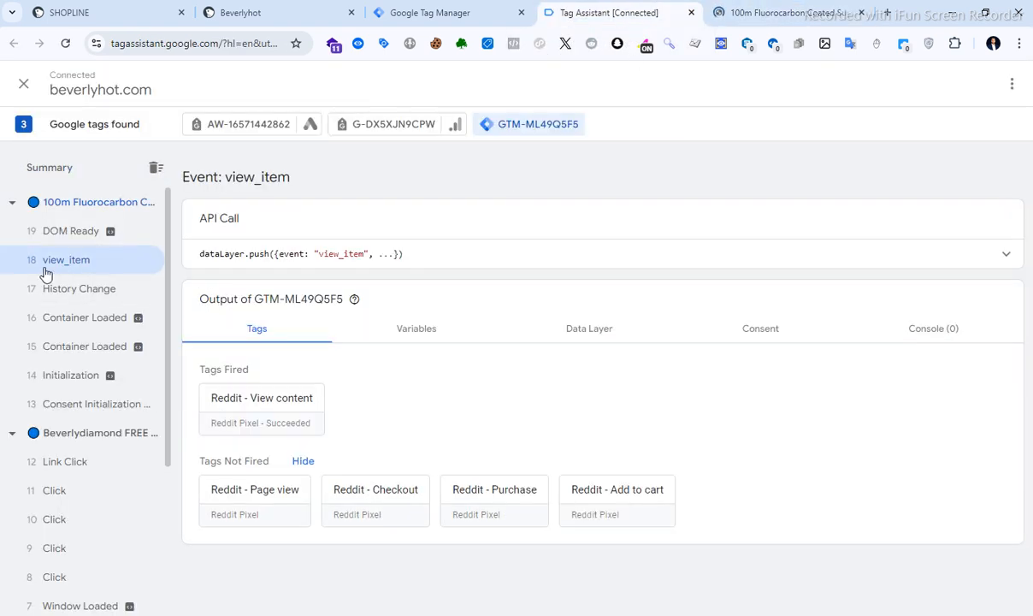
left_click(574, 332)
scroll(355, 408, "down", 1)
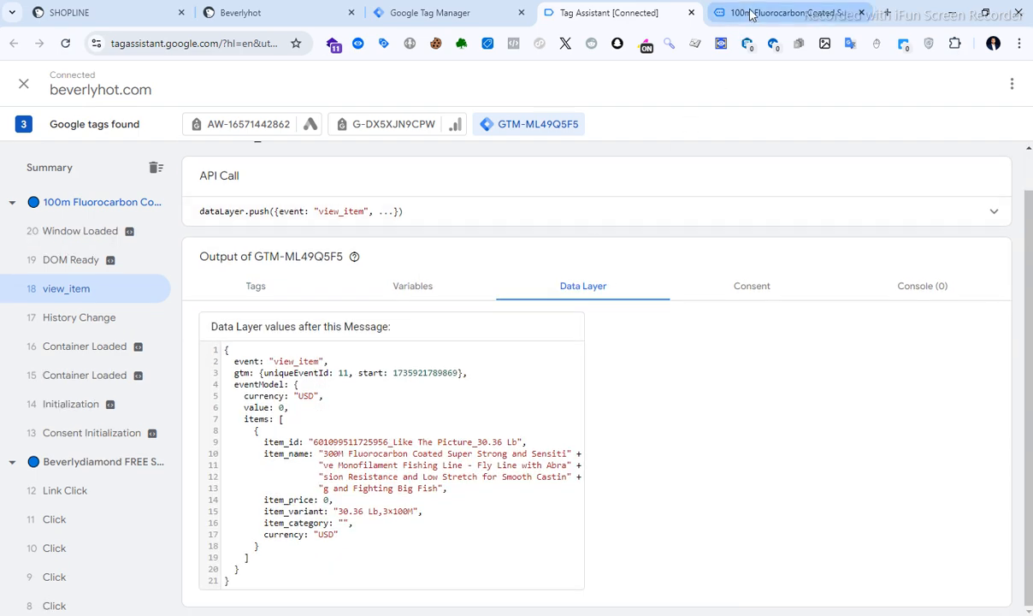
- Add the 300M Fluorocarbon Coated fishing line to the cart from its storefront product page
key("ctrl+Tab")
scroll(676, 342, "down", 3)
scroll(572, 398, "down", 4)
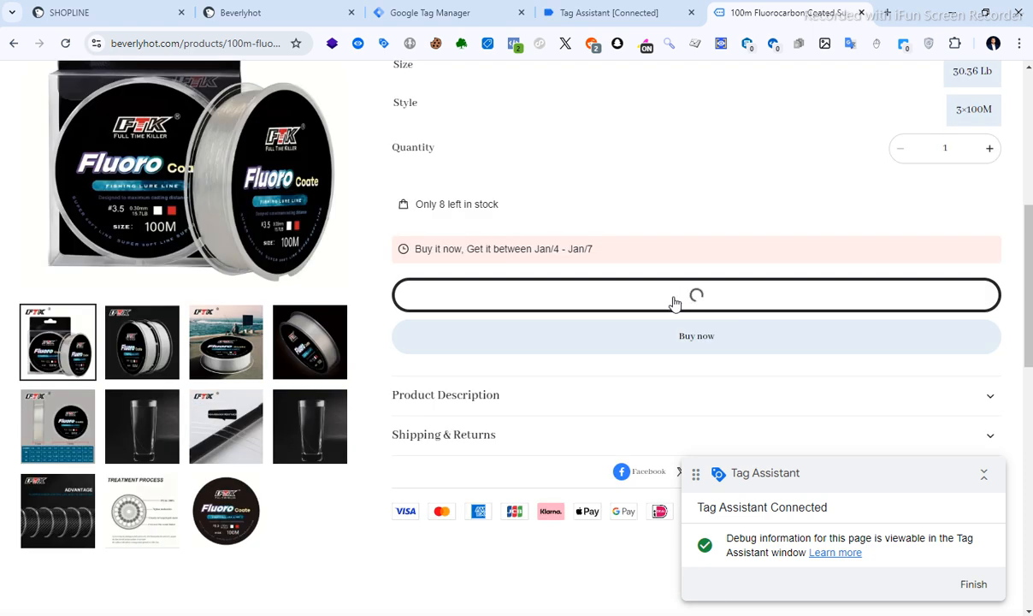
- Open the add_to_cart event in Tag Assistant and read through its data layer values
left_click(588, 12)
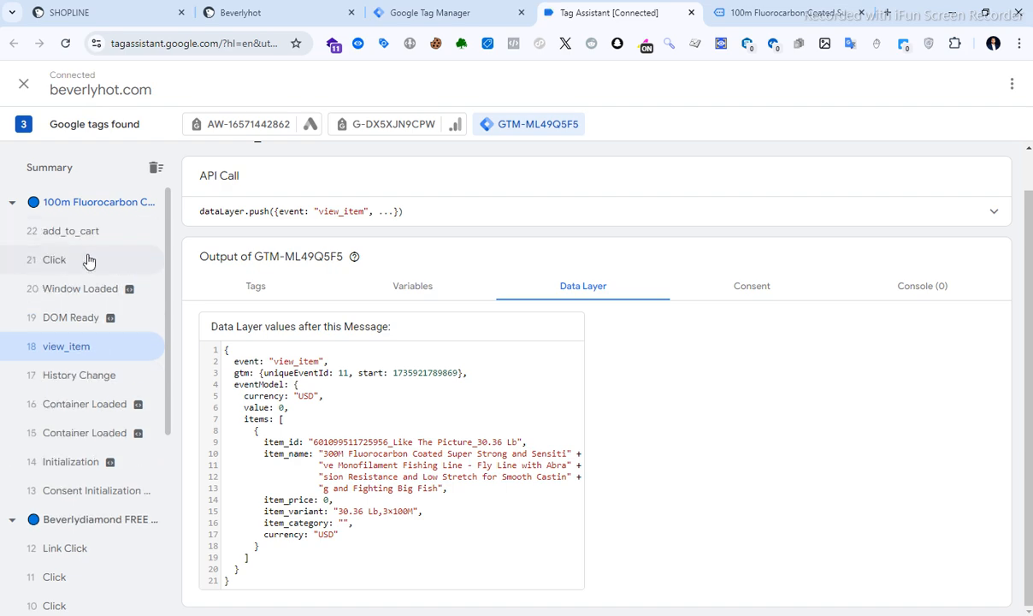
left_click(79, 258)
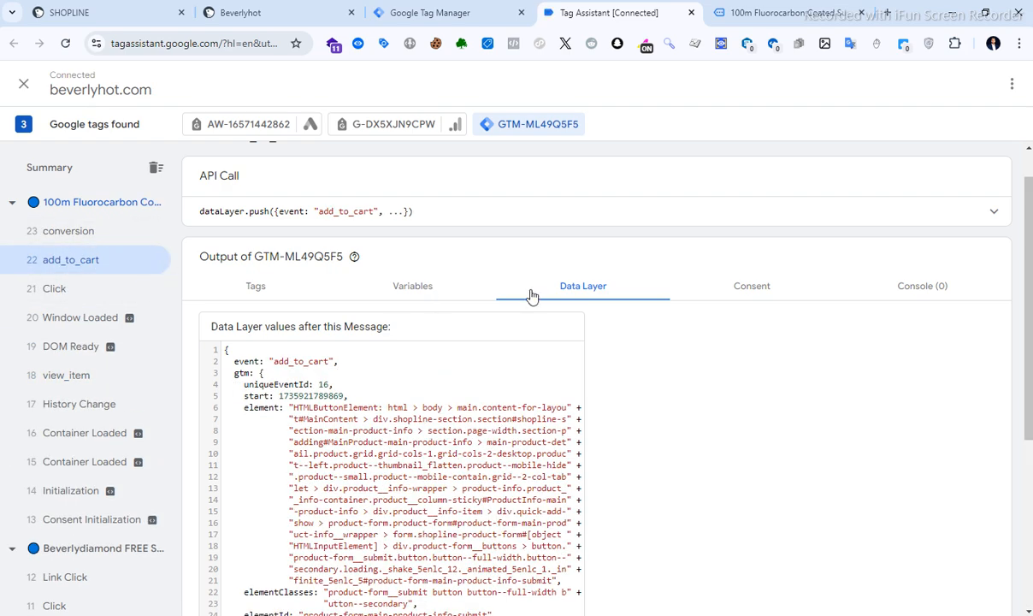
scroll(344, 455, "down", 2)
scroll(547, 364, "up", 3)
scroll(366, 445, "down", 5)
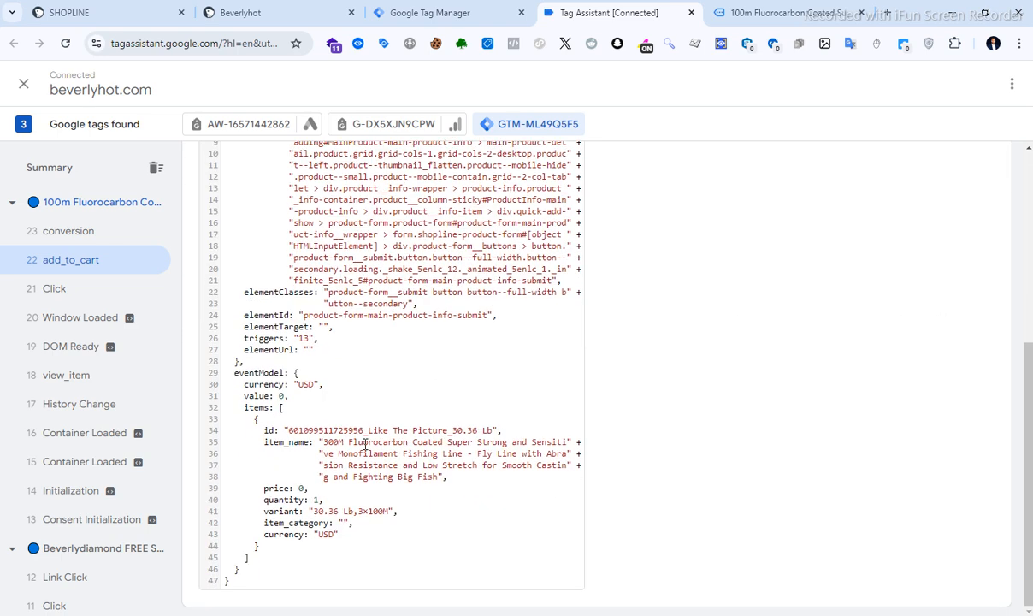
- Clear the Tag Assistant badge and the 15% off popup from the storefront cart and proceed to checkout
left_click(785, 12)
left_click(992, 473)
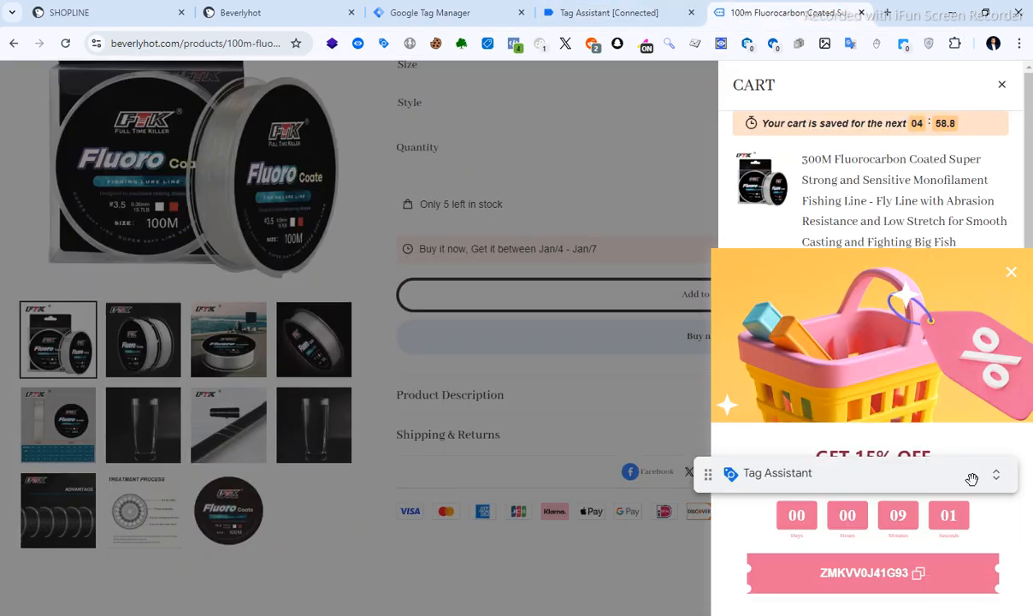
left_click_drag(974, 476, 691, 428)
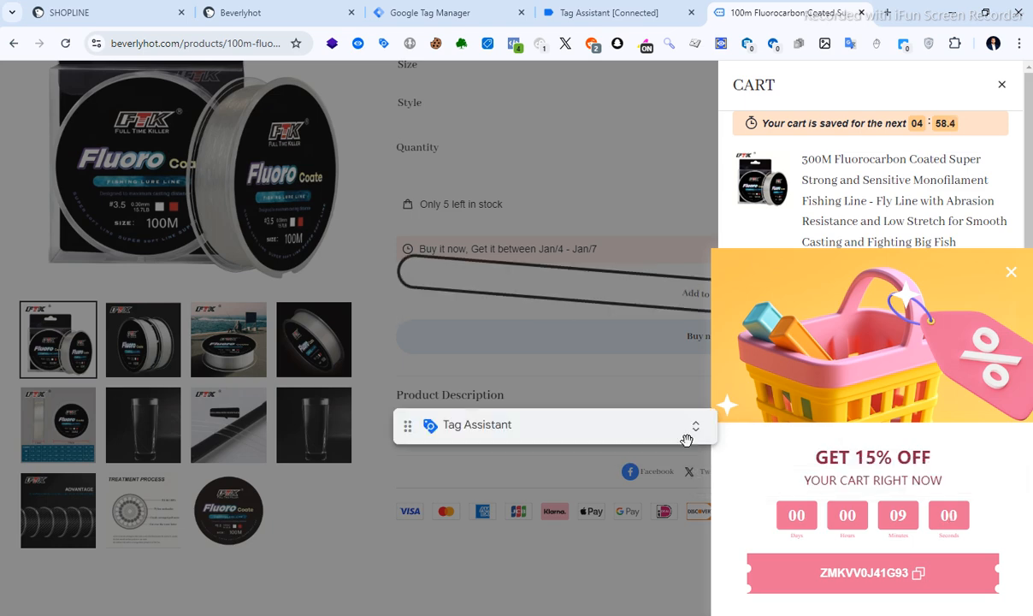
left_click(1011, 272)
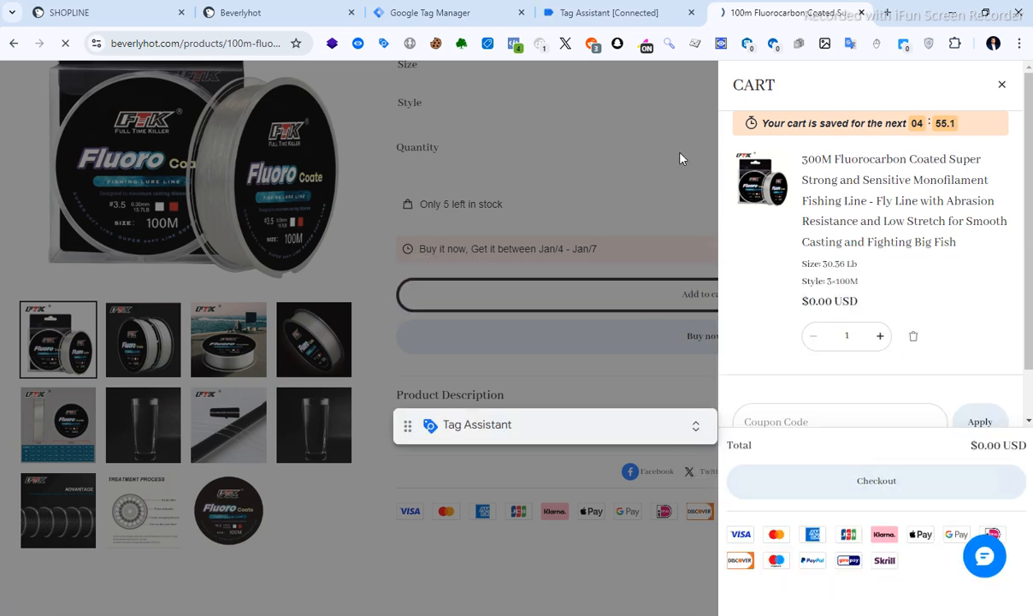
- Check Tag Assistant for the checkout page's events and inspect the begin_checkout event's data layer values
left_click(607, 14)
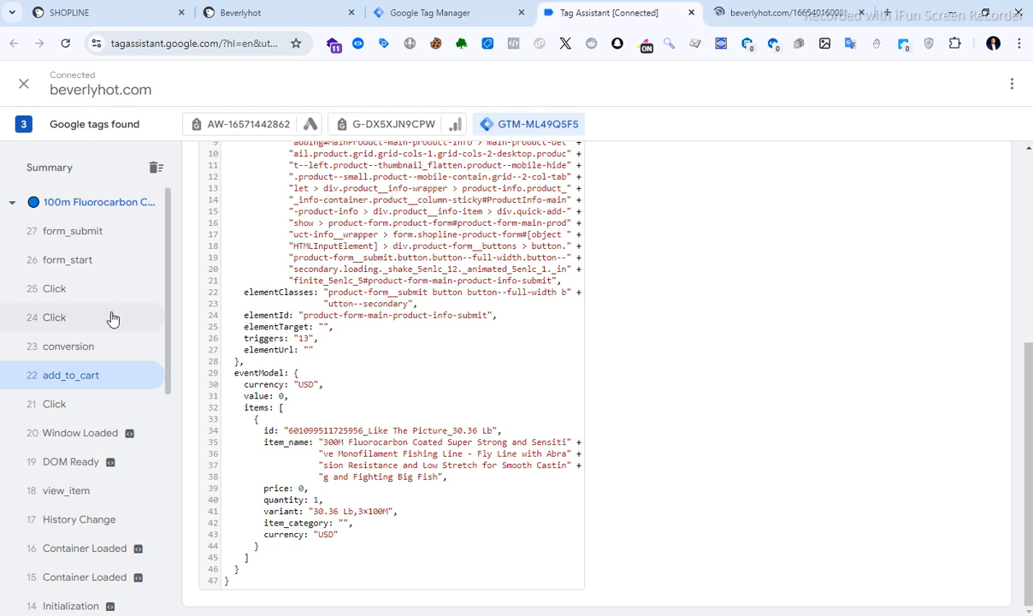
scroll(334, 278, "up", 4)
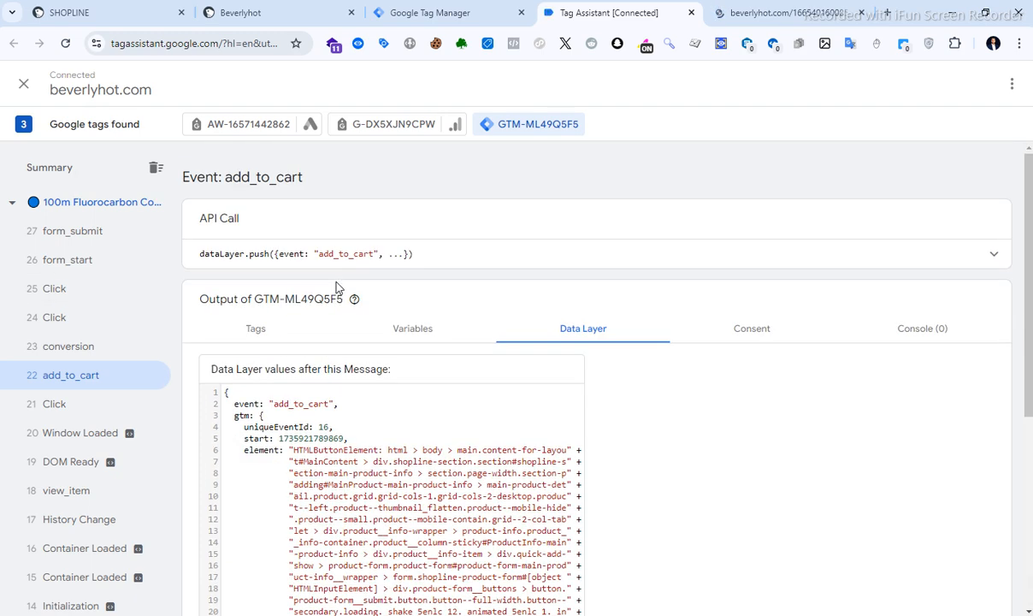
scroll(290, 303, "down", 3)
scroll(219, 330, "up", 3)
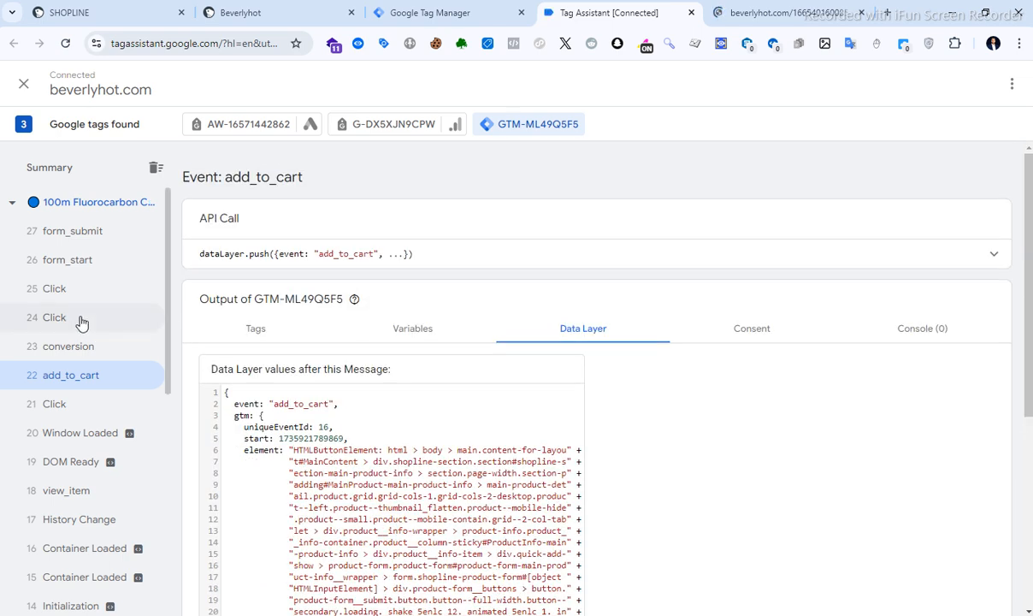
left_click(748, 21)
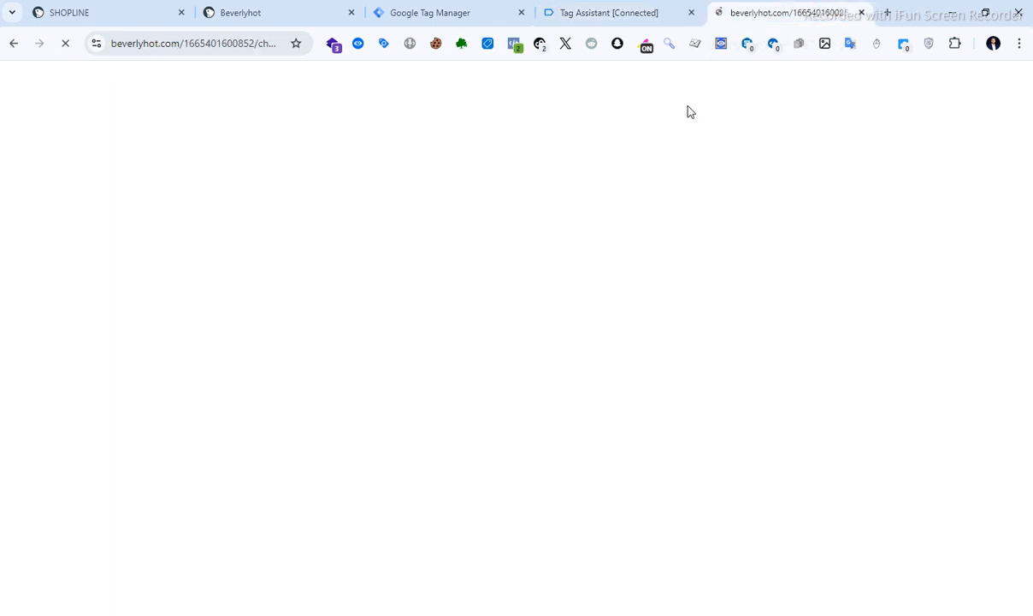
left_click(623, 16)
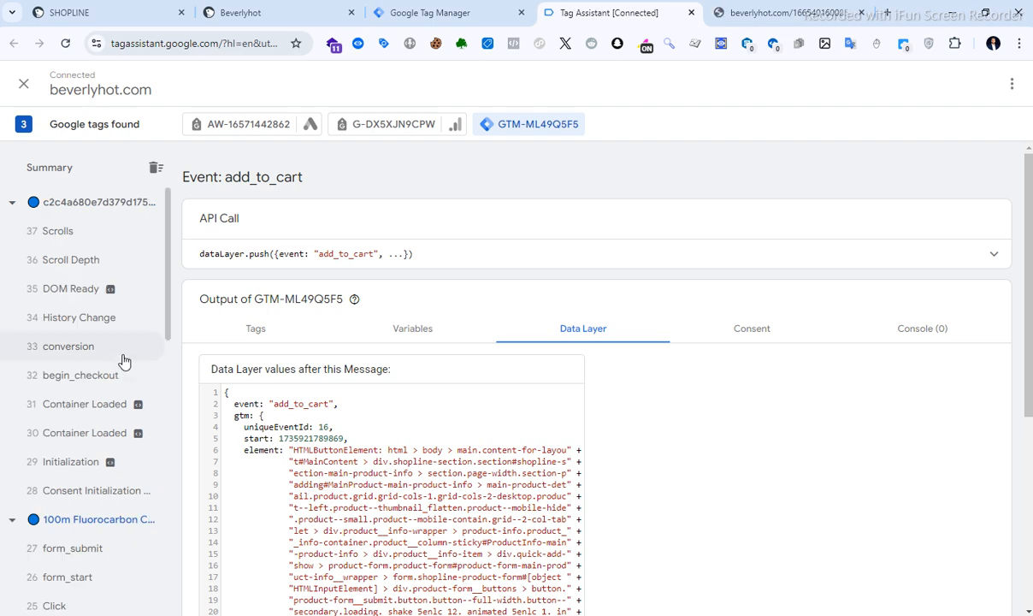
left_click(75, 386)
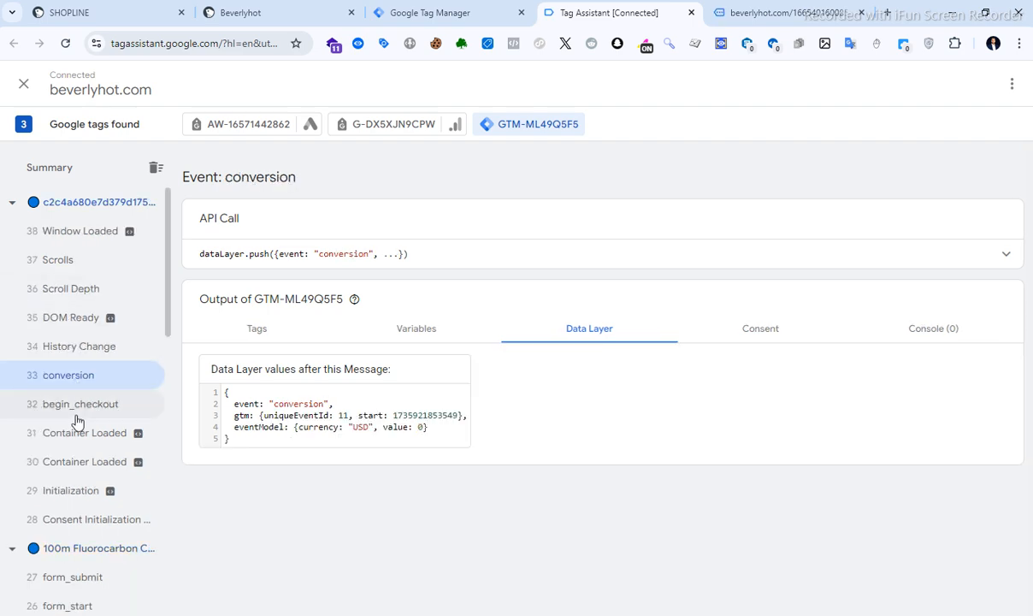
left_click(75, 405)
scroll(291, 485, "down", 1)
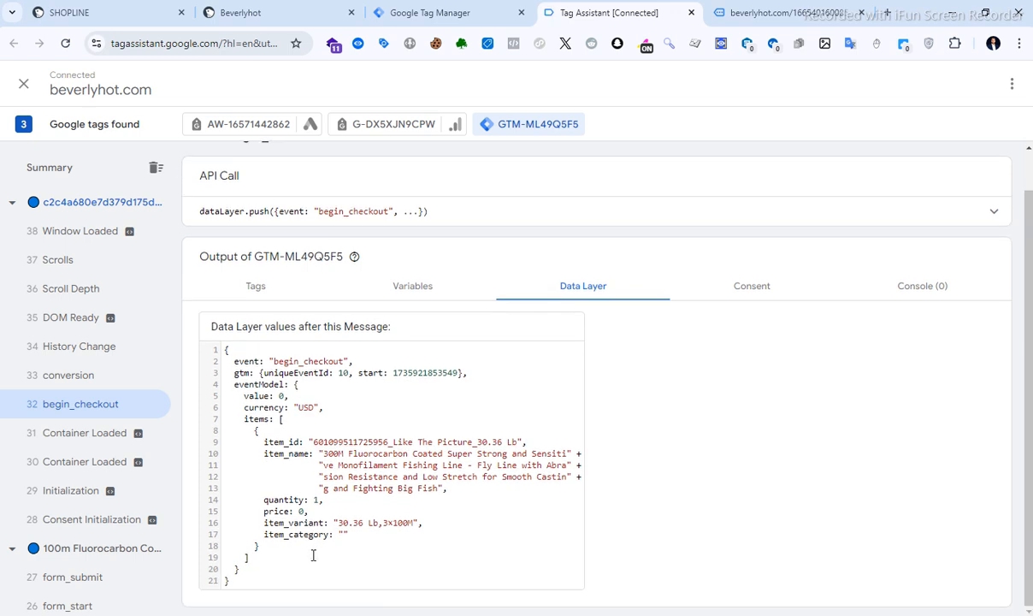
scroll(292, 484, "up", 1)
- Look over the storefront checkout page's contact, delivery, shipping and payment sections without filling them in
left_click(772, 5)
scroll(833, 342, "down", 3)
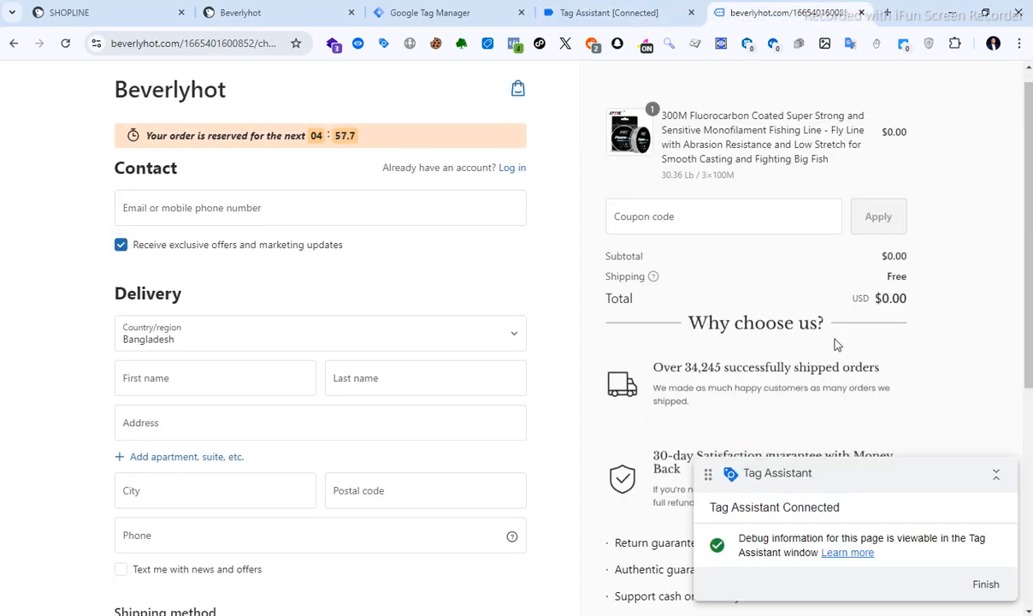
scroll(400, 333, "down", 2)
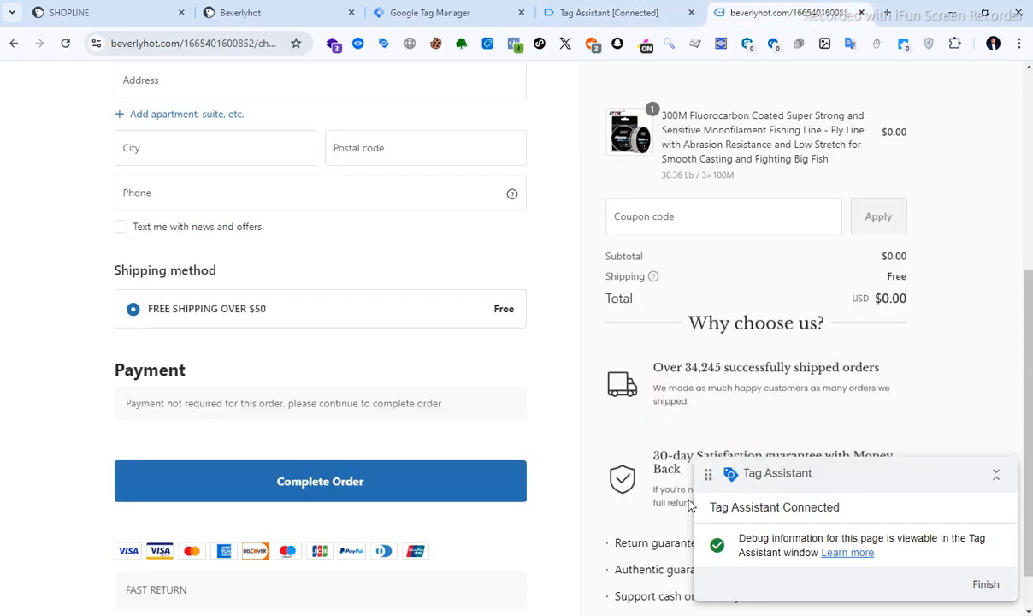
scroll(382, 453, "up", 3)
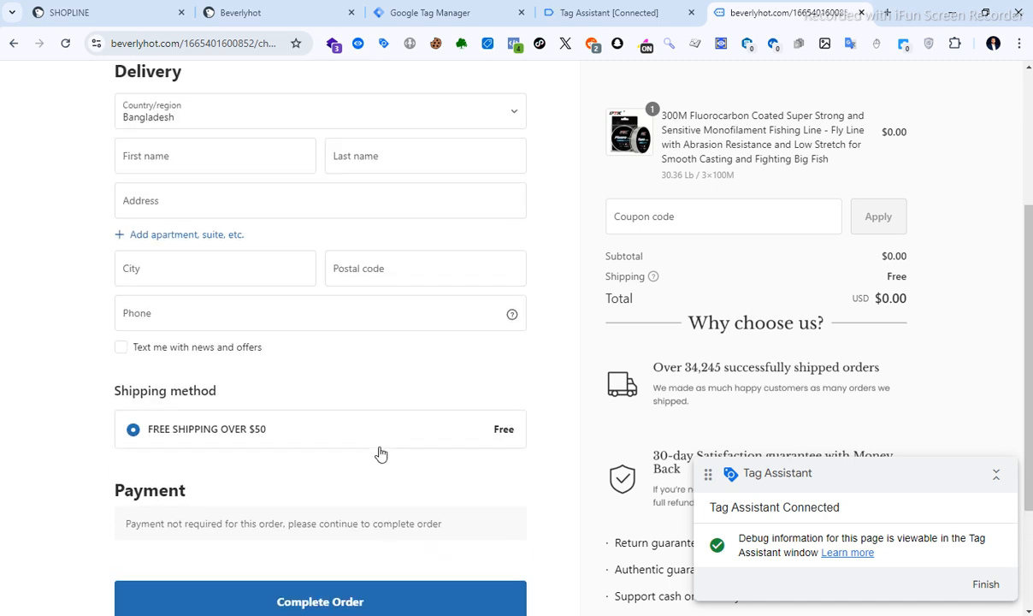
left_click(212, 277)
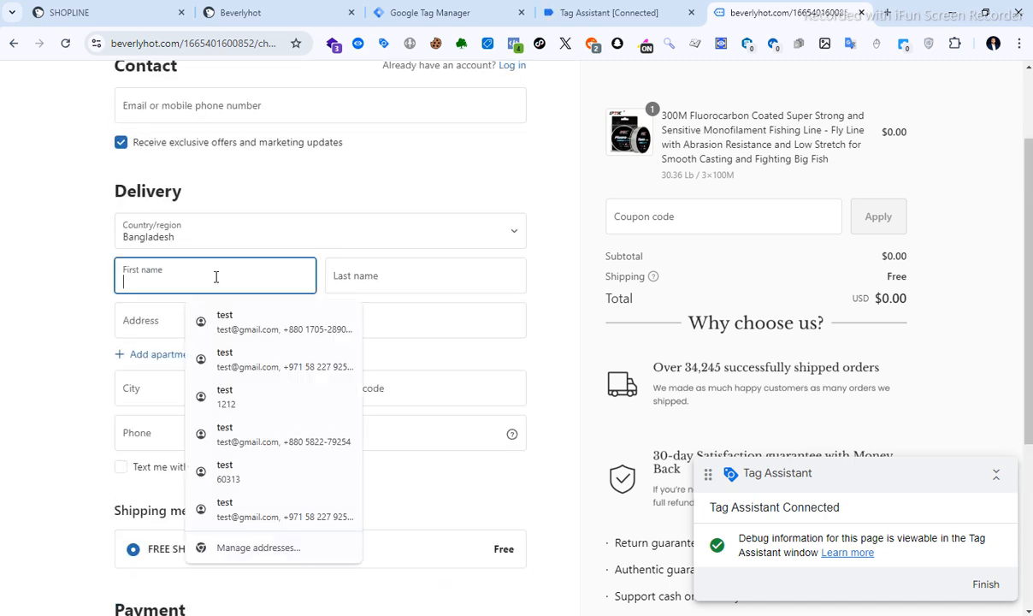
left_click(72, 283)
- Return to Tag Assistant and check which tags fired on the begin_checkout event
left_click(607, 12)
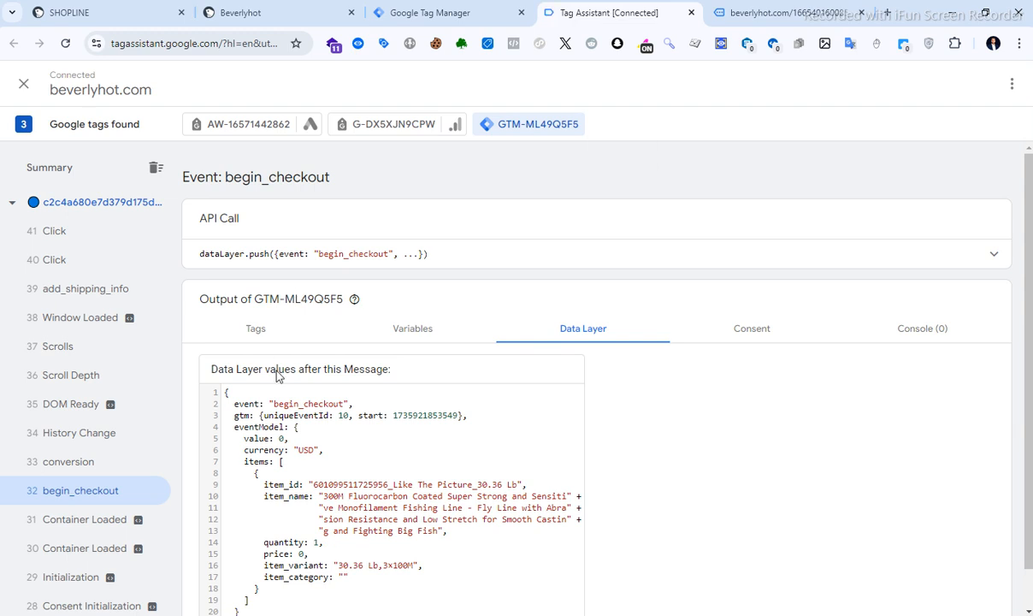
scroll(323, 385, "down", 1)
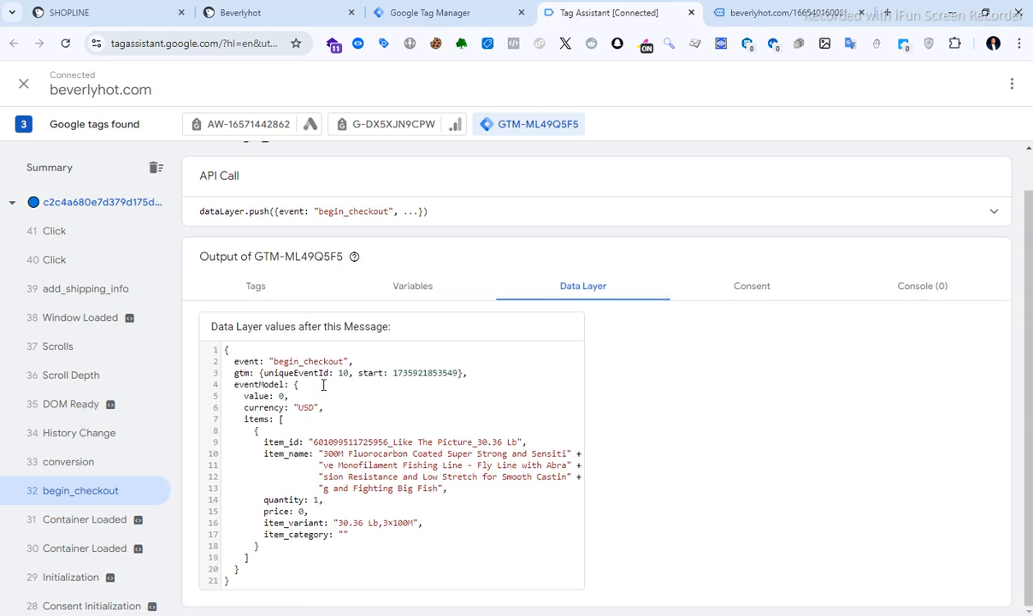
left_click(258, 285)
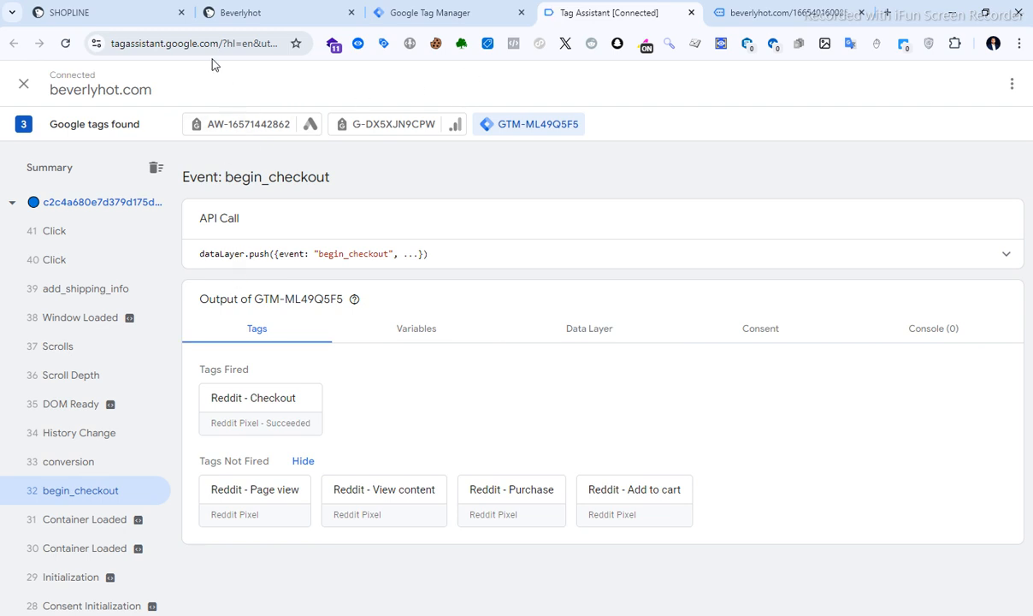
left_click(139, 12)
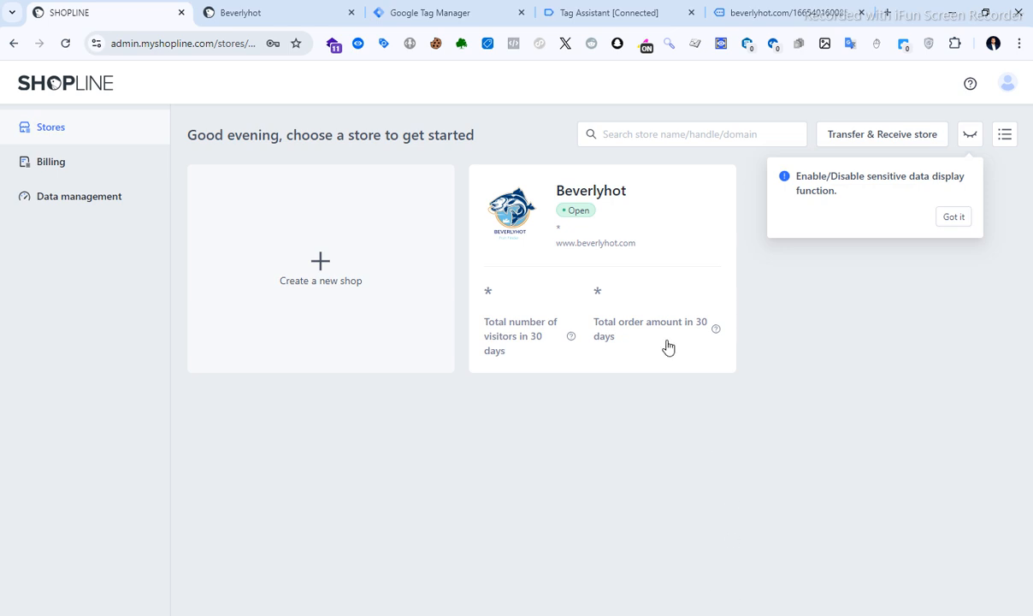
left_click(578, 18)
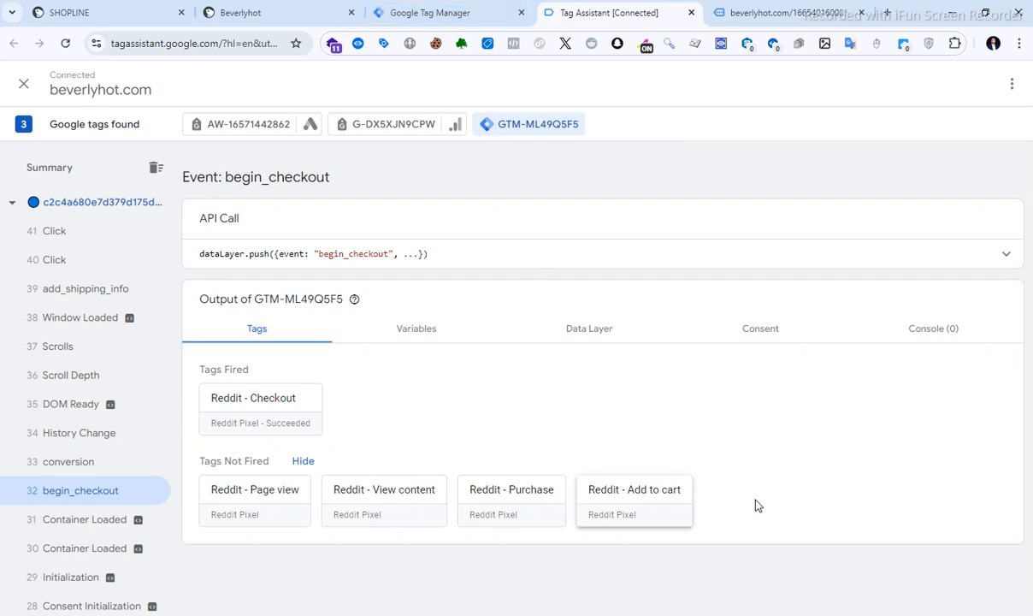